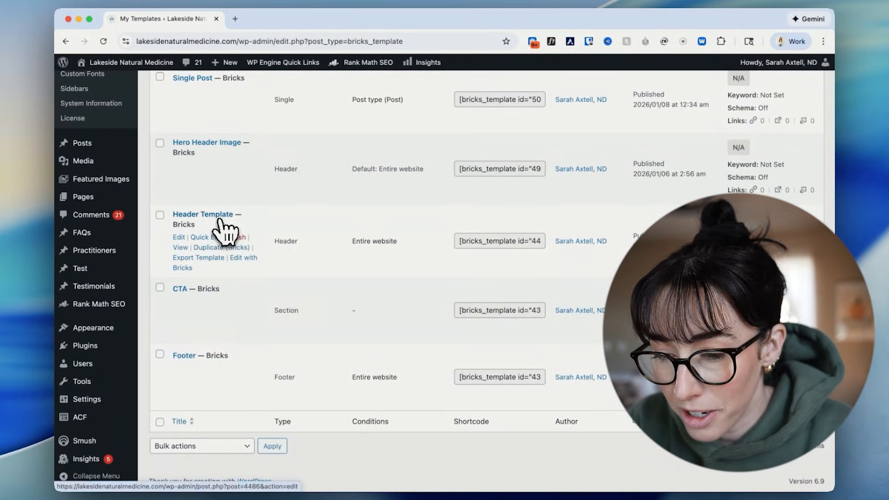
Look through the list of existing Bricks templates, examining their types and display conditions.
{"action": "scroll", "coordinate": [224, 227], "scroll_direction": "up", "scroll_amount": 1}
{"action": "scroll", "coordinate": [208, 419], "scroll_direction": "up", "scroll_amount": 5}
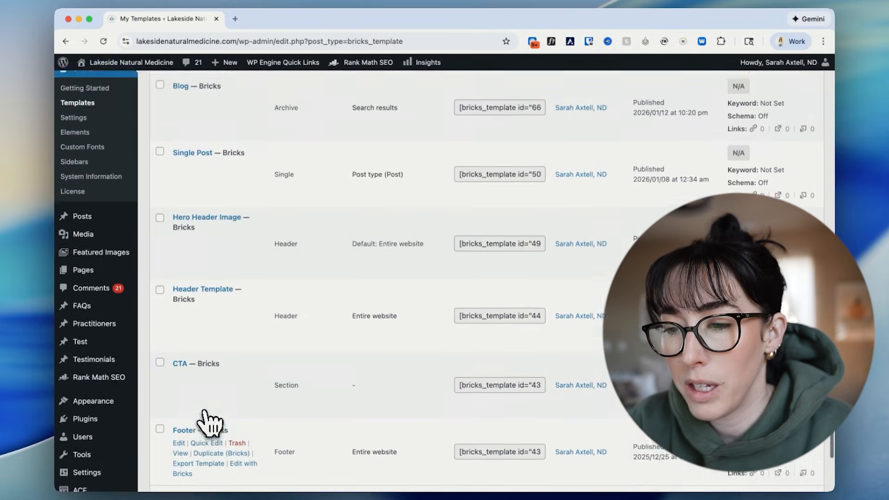
{"action": "scroll", "coordinate": [209, 419], "scroll_direction": "down", "scroll_amount": 5}
{"action": "scroll", "coordinate": [208, 419], "scroll_direction": "up", "scroll_amount": 3}
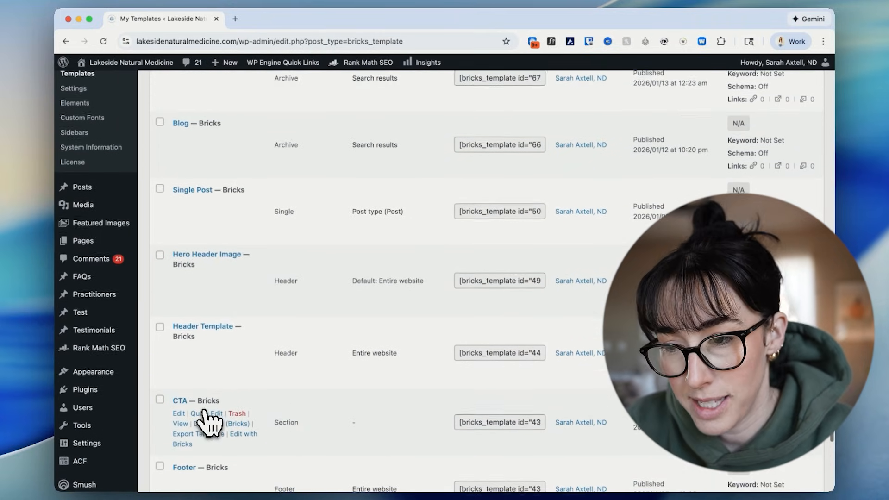
{"action": "scroll", "coordinate": [209, 421], "scroll_direction": "up", "scroll_amount": 2}
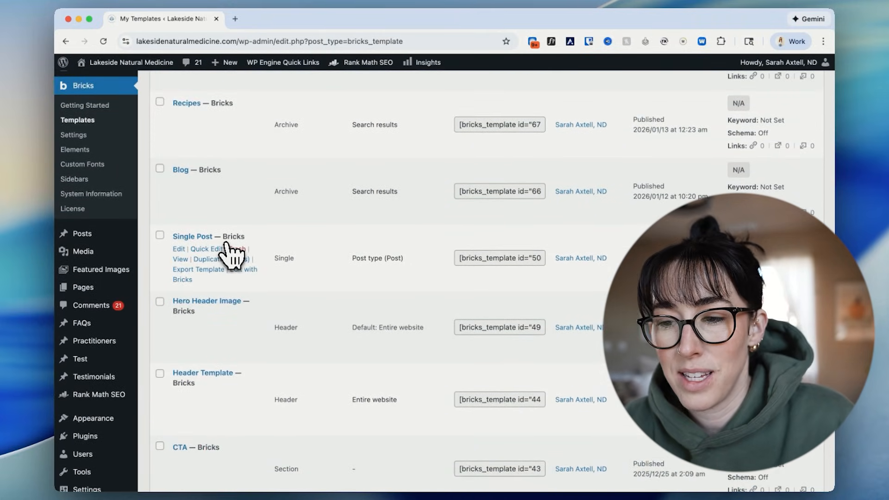
{"action": "scroll", "coordinate": [227, 248], "scroll_direction": "up", "scroll_amount": 4}
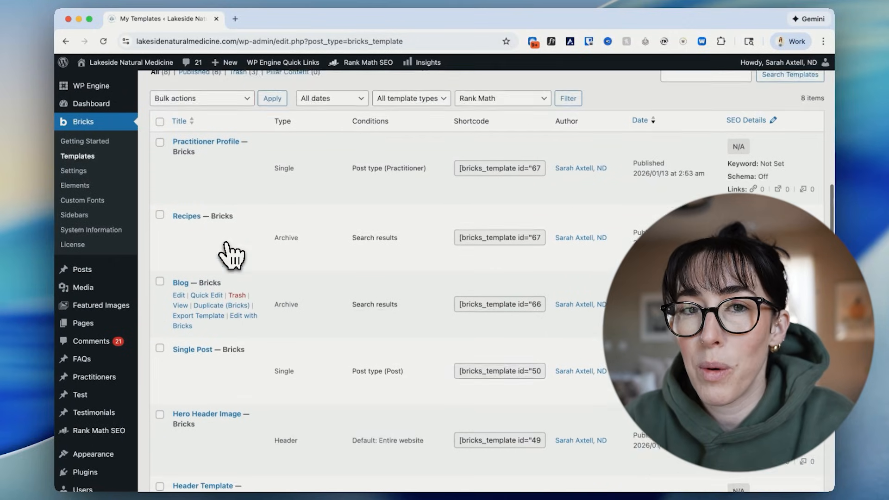
{"action": "scroll", "coordinate": [287, 224], "scroll_direction": "up", "scroll_amount": 8}
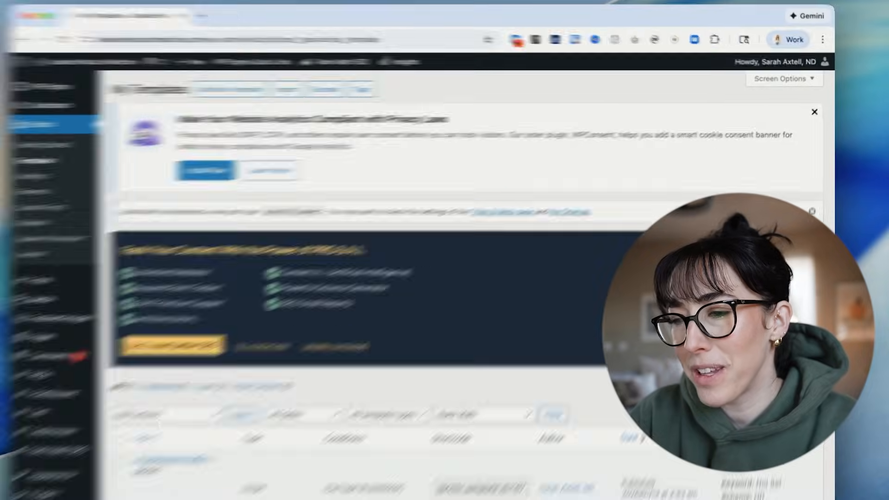
Dismiss the privacy-law, Rank Math post type and Rank Math PRO notices above the template list.
{"action": "left_click", "coordinate": [813, 232]}
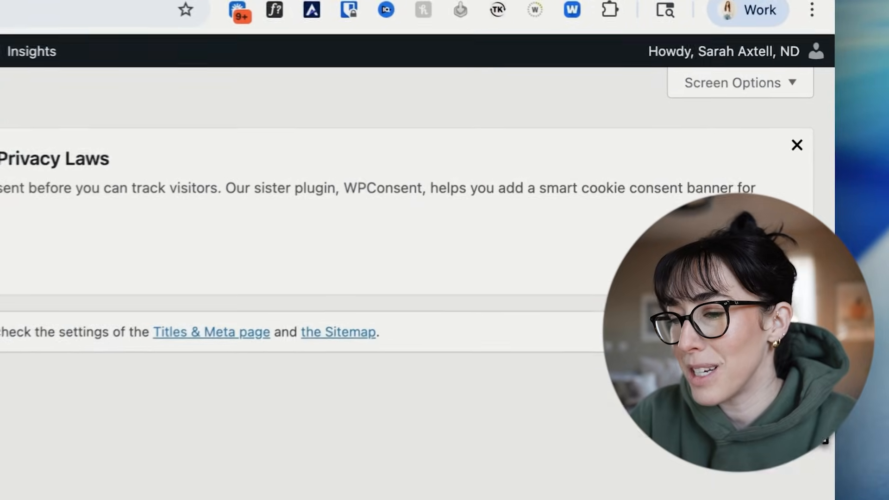
{"action": "left_click", "coordinate": [796, 333]}
{"action": "left_click", "coordinate": [797, 146]}
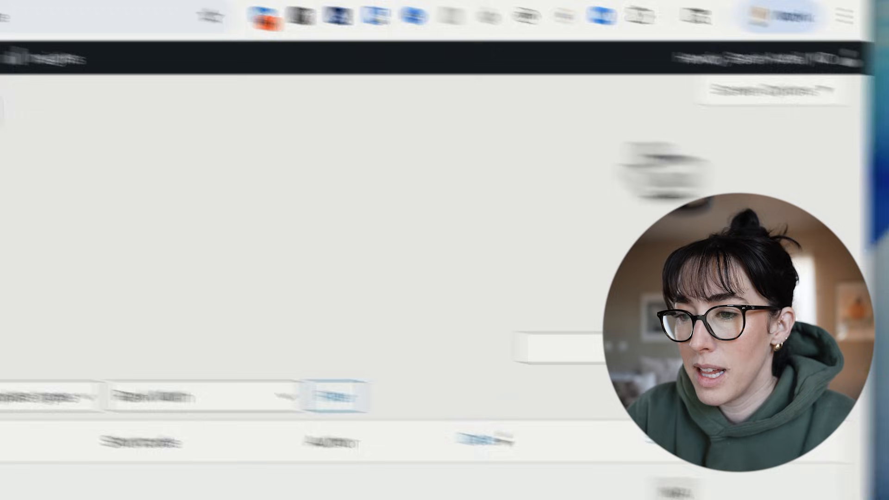
Start a new template titled "Test" and display the available template types.
{"action": "left_click", "coordinate": [273, 175]}
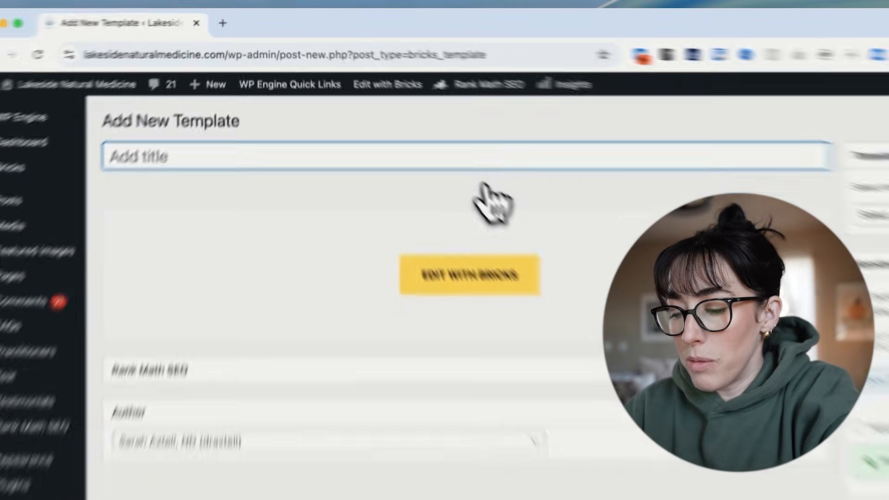
{"action": "type", "text": "Test"}
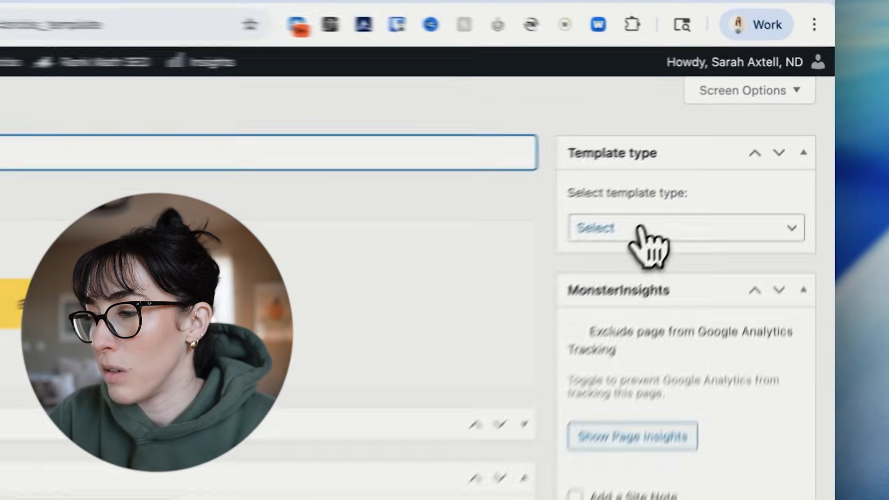
{"action": "left_click", "coordinate": [725, 155]}
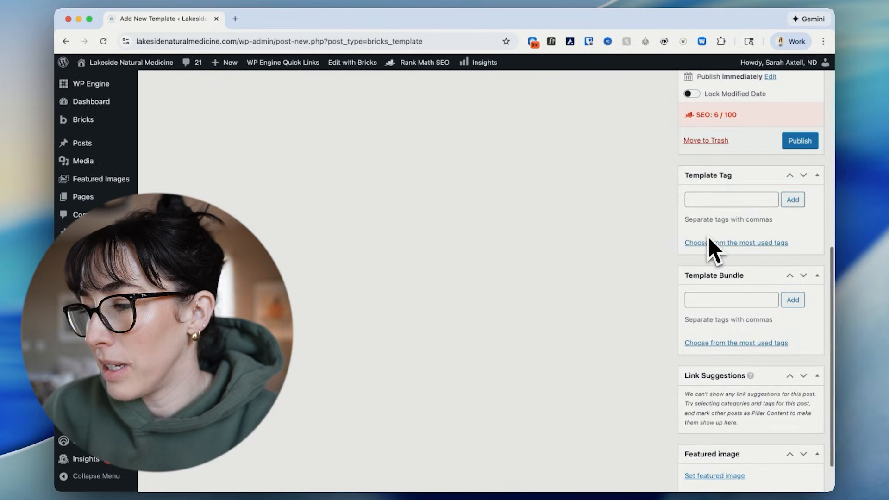
Set the template type to Section and open the template for editing with Bricks.
{"action": "scroll", "coordinate": [708, 240], "scroll_direction": "up", "scroll_amount": 3}
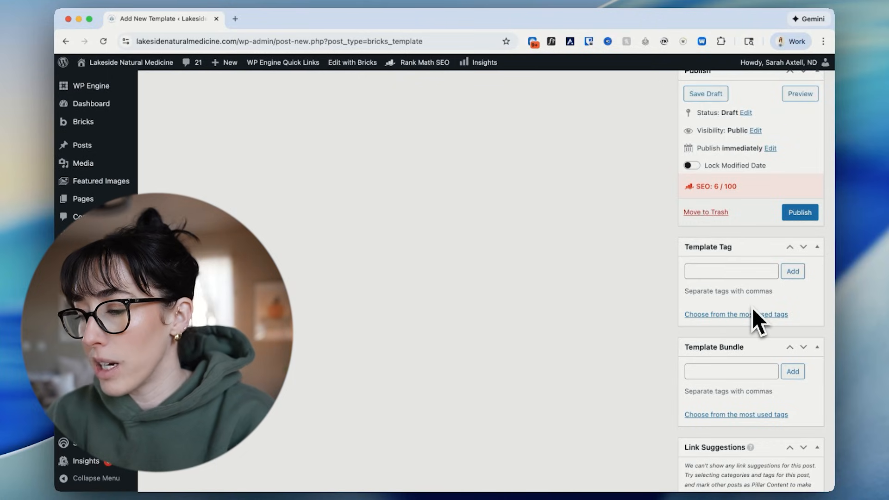
{"action": "scroll", "coordinate": [753, 311], "scroll_direction": "down", "scroll_amount": 2}
{"action": "scroll", "coordinate": [757, 318], "scroll_direction": "down", "scroll_amount": 2}
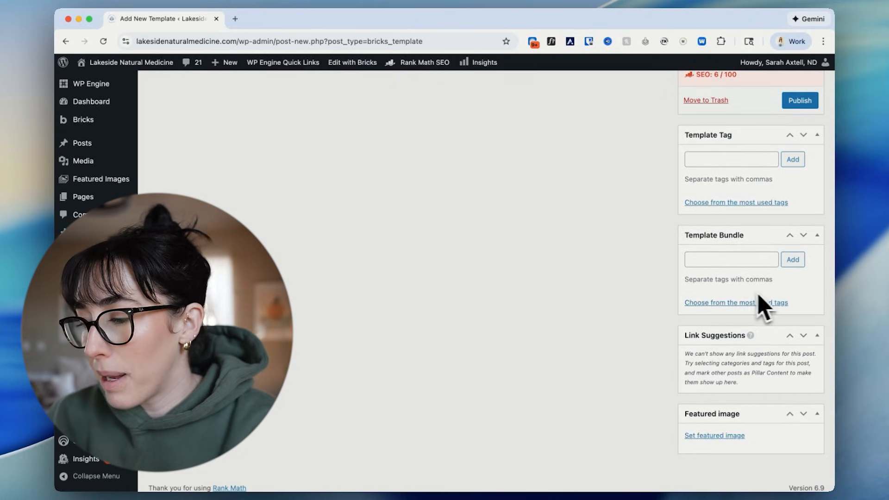
{"action": "scroll", "coordinate": [764, 159], "scroll_direction": "up", "scroll_amount": 10}
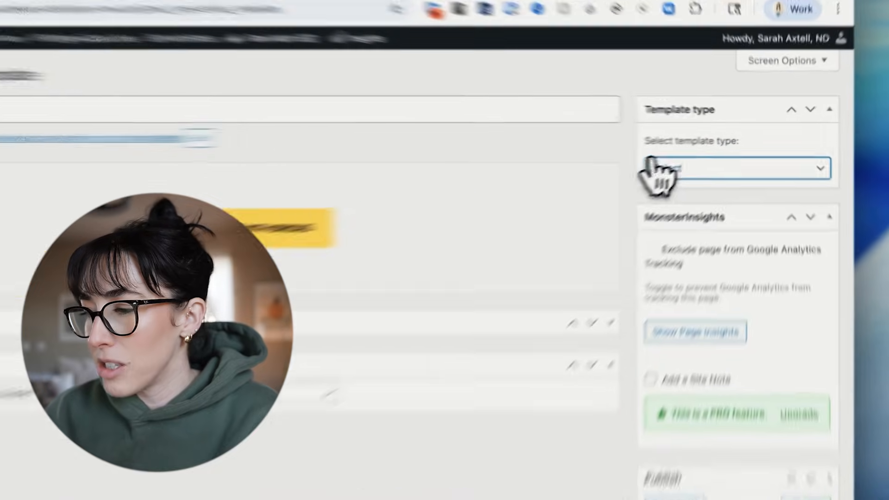
{"action": "left_click", "coordinate": [699, 157]}
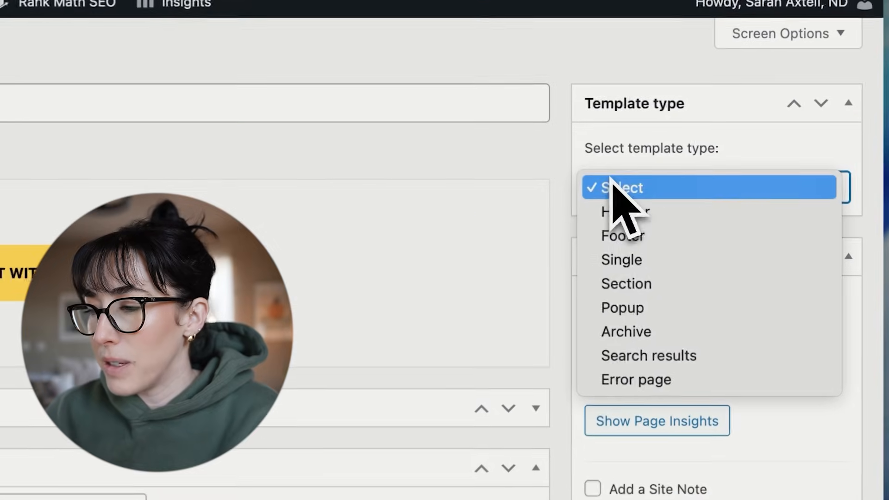
{"action": "left_click", "coordinate": [637, 286]}
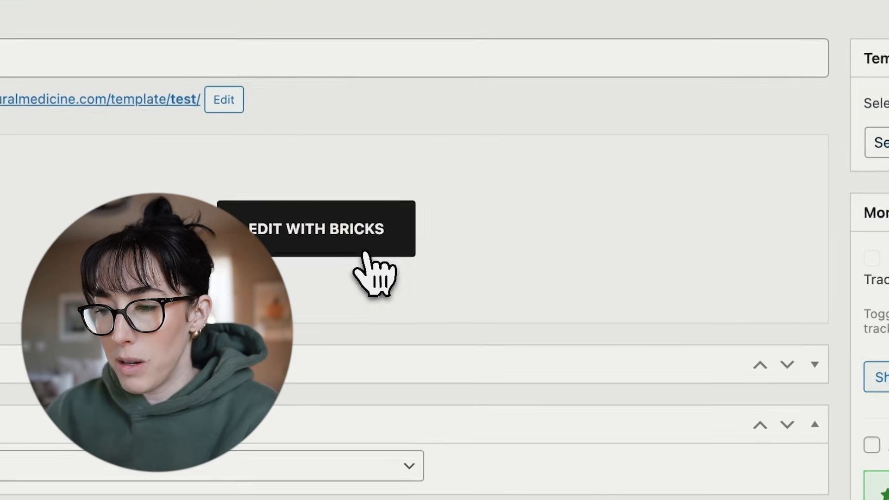
{"action": "left_click", "coordinate": [368, 253]}
{"action": "left_click", "coordinate": [451, 225]}
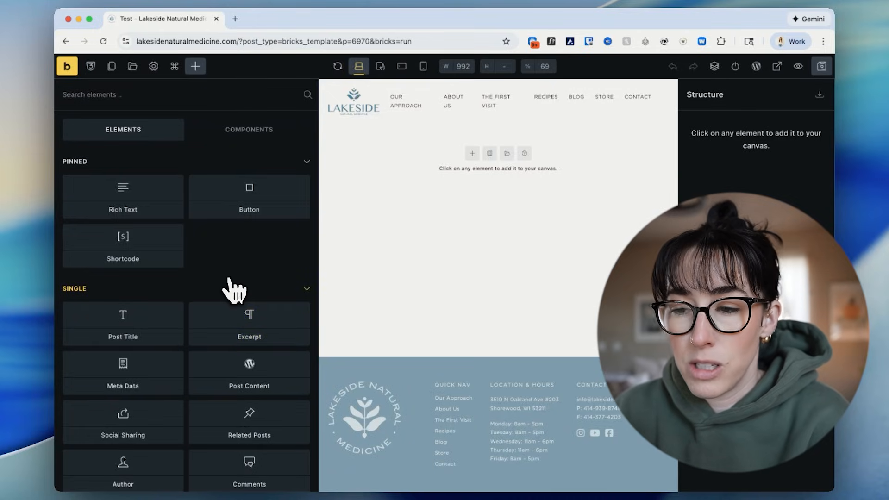
Add a Section layout element to the empty canvas and select the section.
{"action": "scroll", "coordinate": [234, 290], "scroll_direction": "down", "scroll_amount": 10}
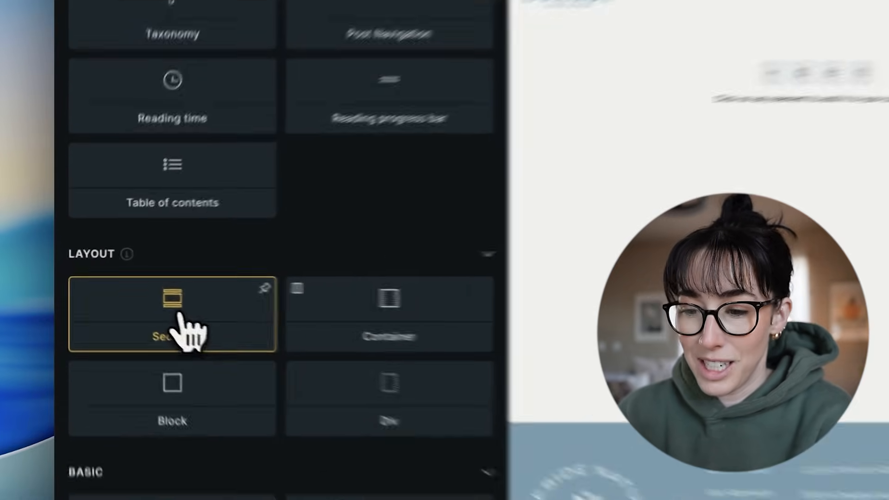
{"action": "left_click", "coordinate": [180, 319]}
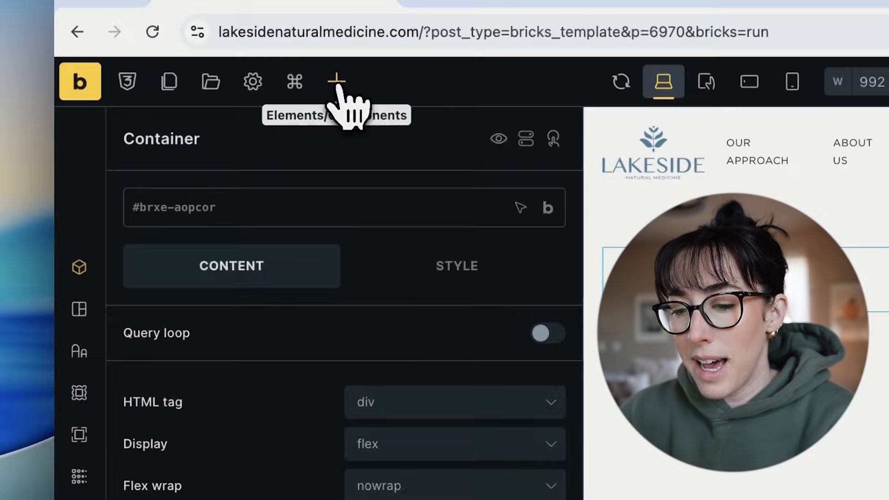
{"action": "left_click", "coordinate": [337, 82]}
{"action": "scroll", "coordinate": [258, 390], "scroll_direction": "down", "scroll_amount": 10}
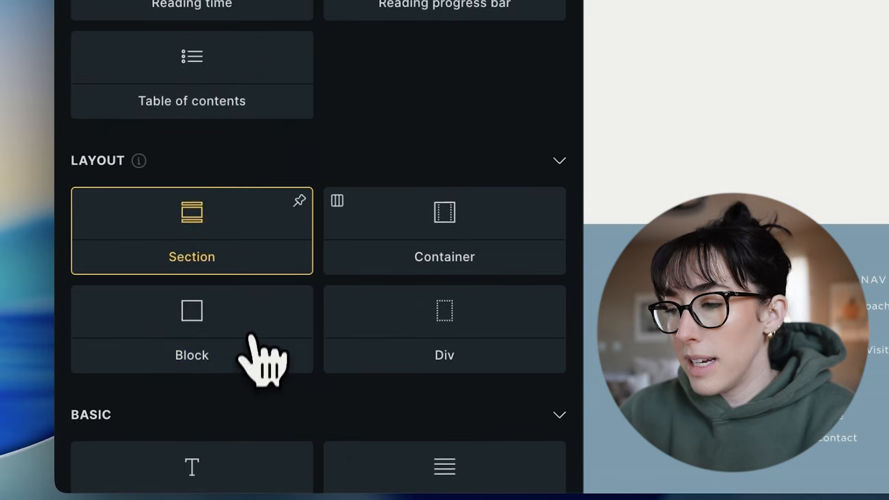
{"action": "left_click", "coordinate": [252, 324]}
{"action": "left_click", "coordinate": [782, 216]}
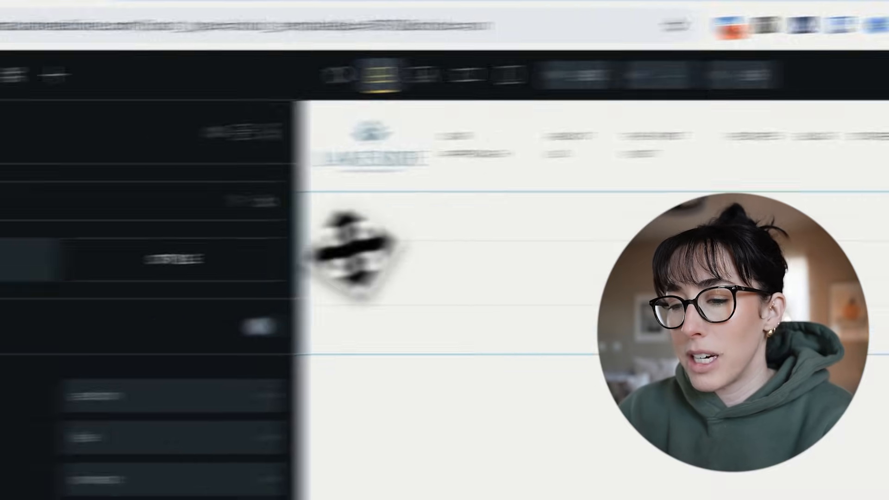
Examine the section's content options and its layout settings for margin, padding and sizing.
{"action": "scroll", "coordinate": [220, 409], "scroll_direction": "down", "scroll_amount": 1}
{"action": "scroll", "coordinate": [220, 405], "scroll_direction": "down", "scroll_amount": 2}
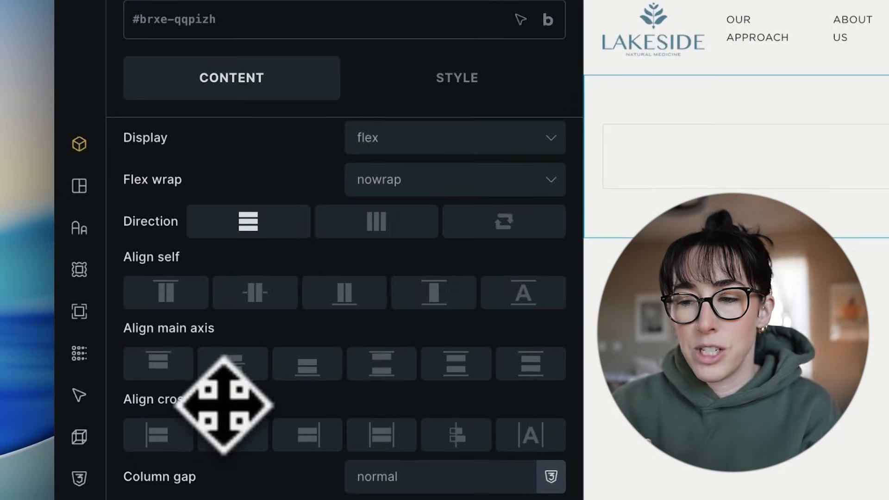
{"action": "left_click", "coordinate": [428, 91]}
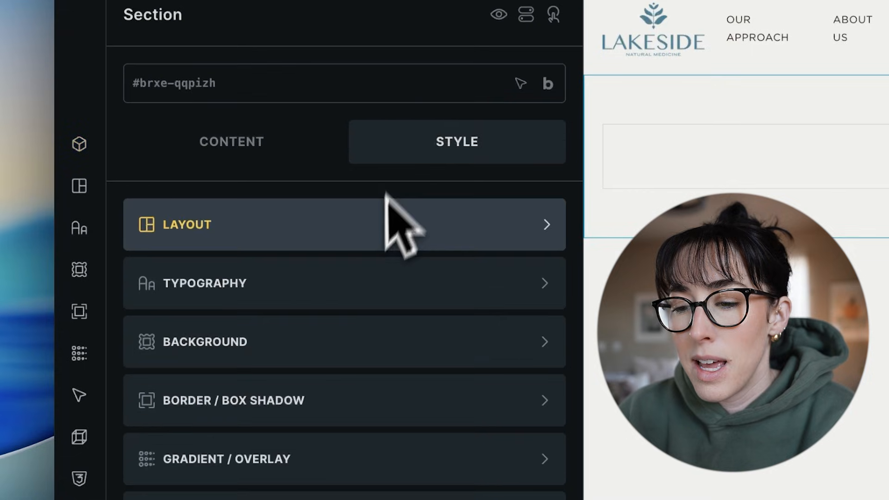
{"action": "left_click", "coordinate": [226, 239]}
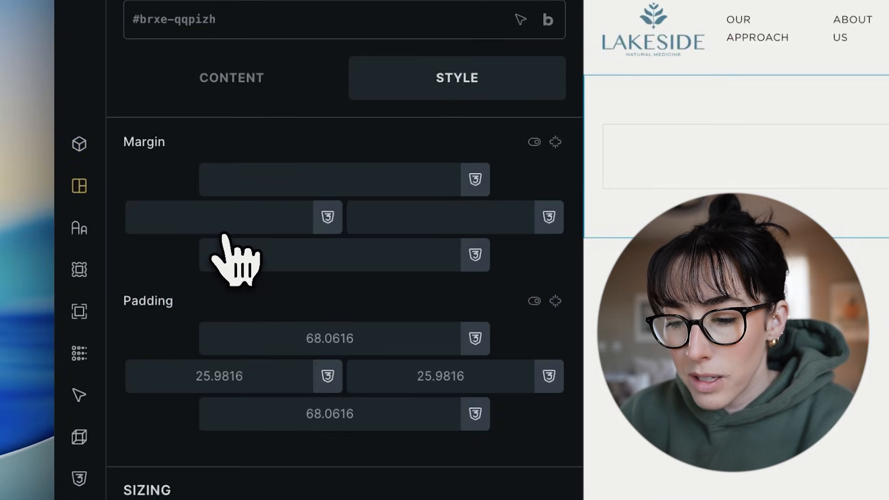
{"action": "scroll", "coordinate": [217, 315], "scroll_direction": "down", "scroll_amount": 5}
{"action": "scroll", "coordinate": [208, 407], "scroll_direction": "up", "scroll_amount": 5}
Set the section's background color to the olive green palette swatch.
{"action": "left_click", "coordinate": [238, 90]}
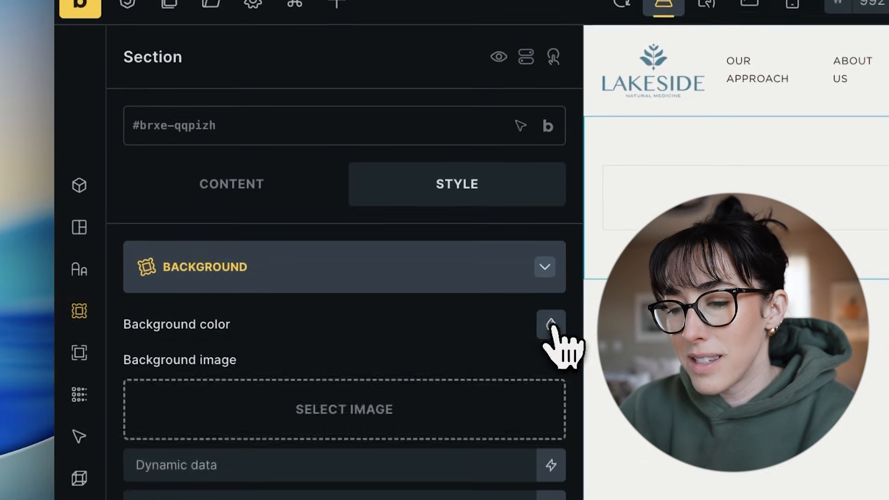
{"action": "left_click", "coordinate": [551, 211]}
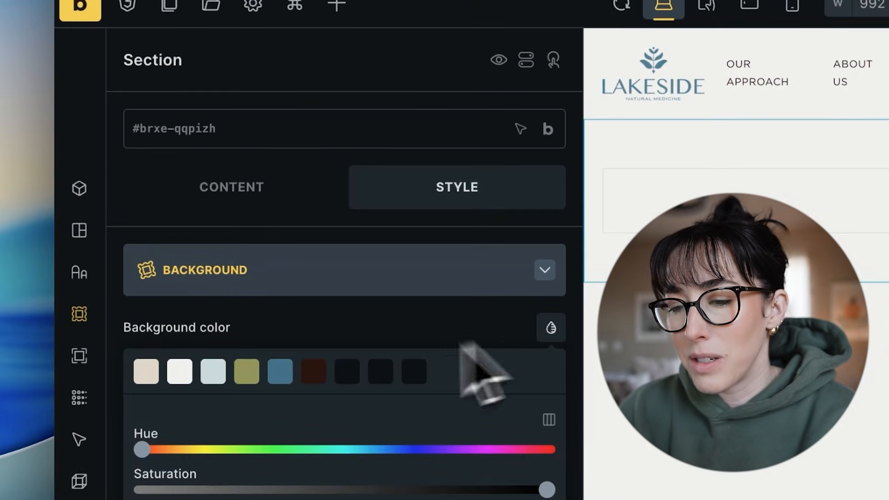
{"action": "left_click", "coordinate": [249, 374]}
{"action": "left_click", "coordinate": [444, 320]}
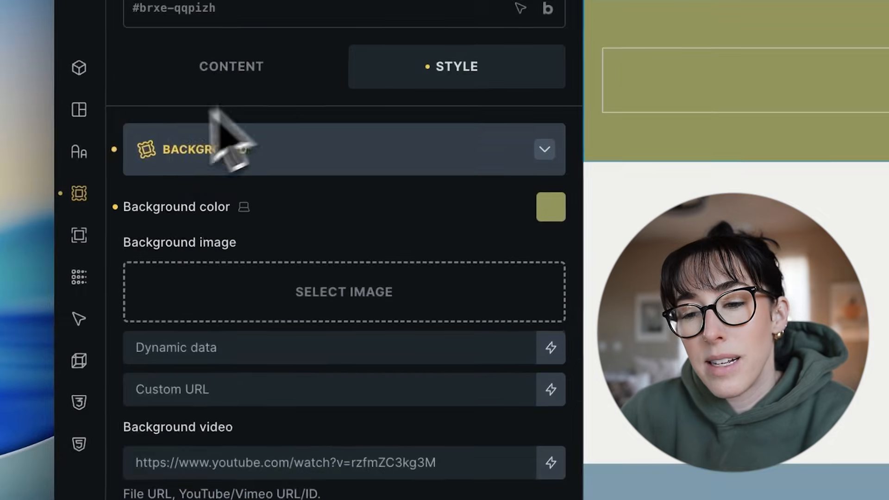
Set the section's top padding to 100 and link opposite sides so the bottom padding is also 100.
{"action": "left_click", "coordinate": [81, 111]}
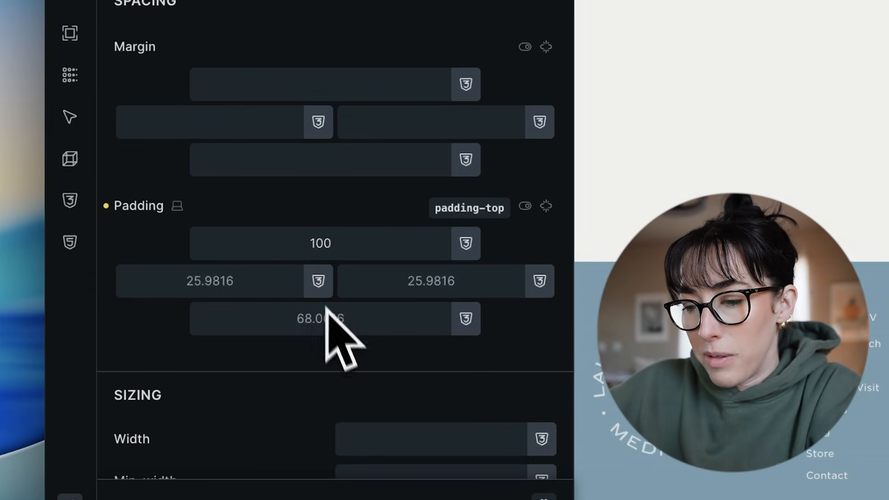
{"action": "left_click", "coordinate": [546, 205]}
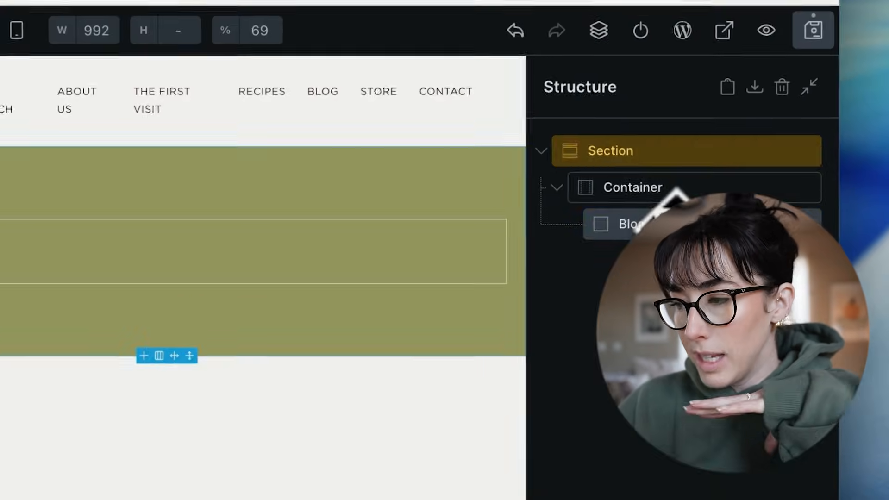
Select the container inside the section and add a Heading element to it.
{"action": "left_click", "coordinate": [635, 224]}
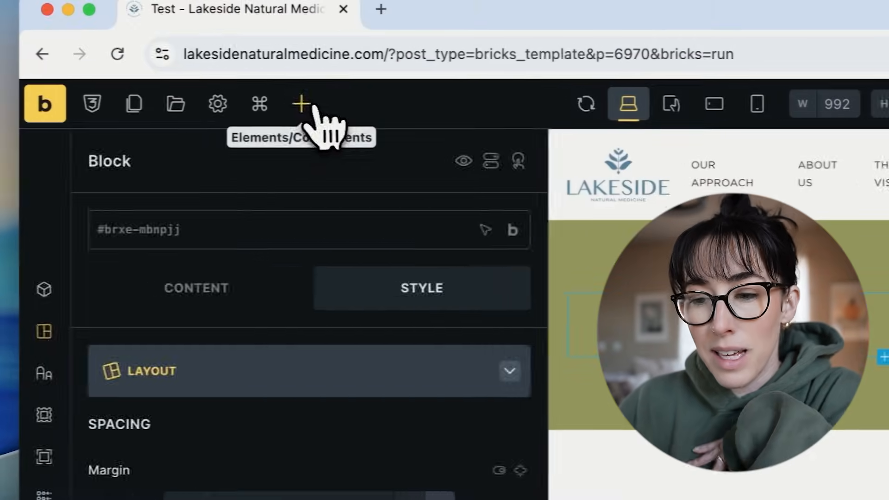
{"action": "left_click", "coordinate": [314, 107]}
{"action": "scroll", "coordinate": [406, 368], "scroll_direction": "down", "scroll_amount": 5}
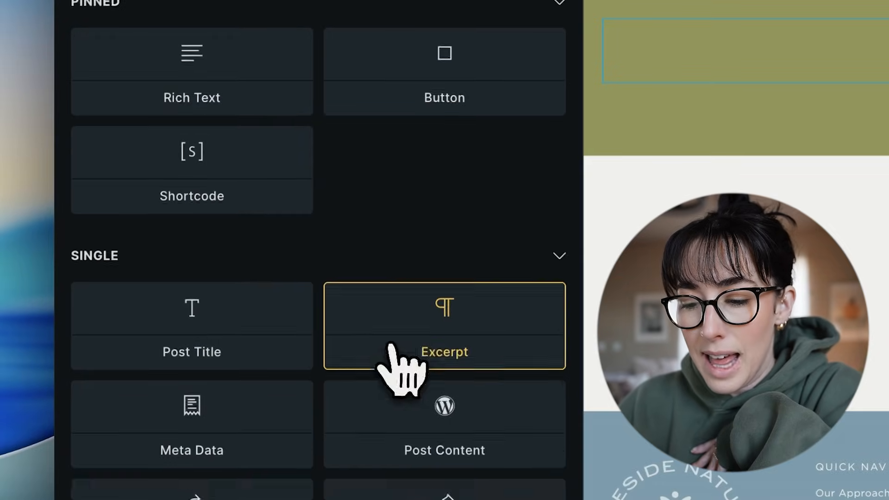
{"action": "scroll", "coordinate": [393, 343], "scroll_direction": "down", "scroll_amount": 8}
{"action": "left_click", "coordinate": [260, 347]}
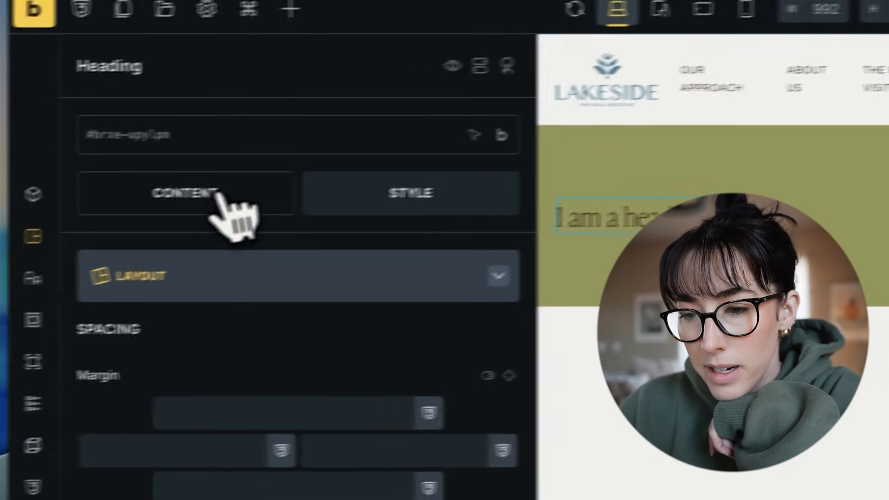
Set the heading's typography color to the off-white palette swatch.
{"action": "left_click", "coordinate": [219, 194]}
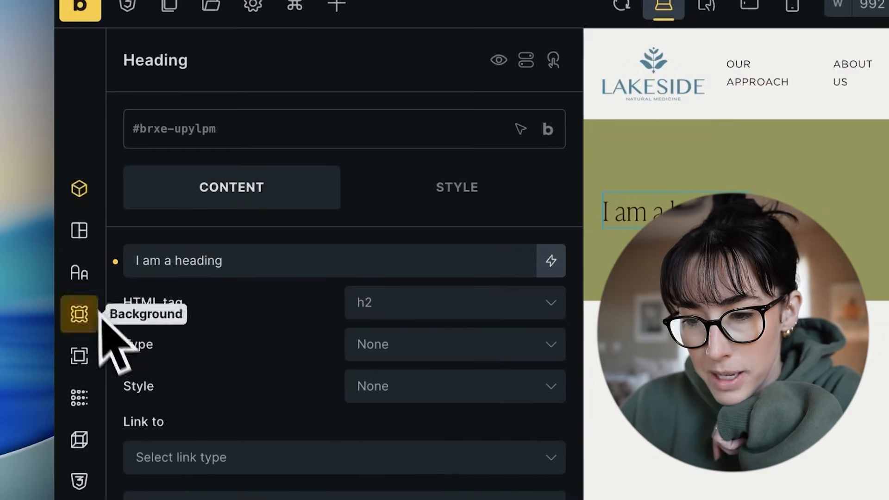
{"action": "left_click", "coordinate": [80, 274]}
{"action": "left_click", "coordinate": [556, 243]}
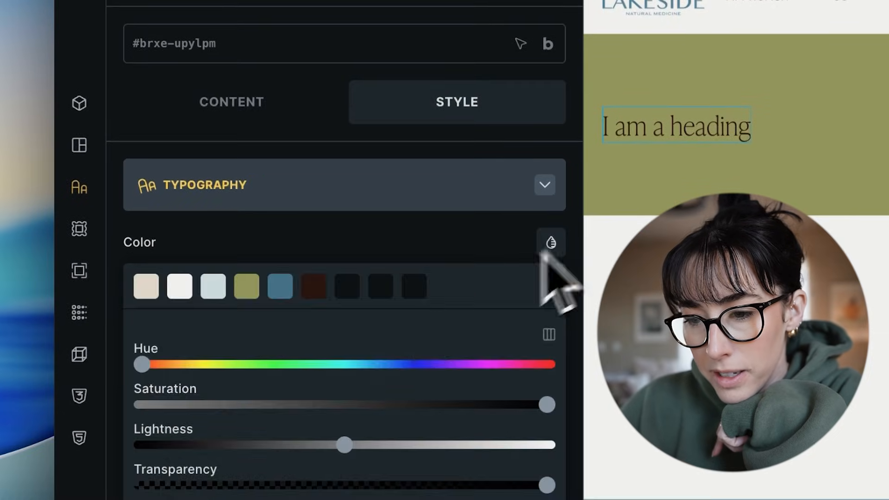
{"action": "left_click", "coordinate": [179, 284]}
Review the heading's content options, including its text, HTML tag, type and style.
{"action": "left_click", "coordinate": [241, 100]}
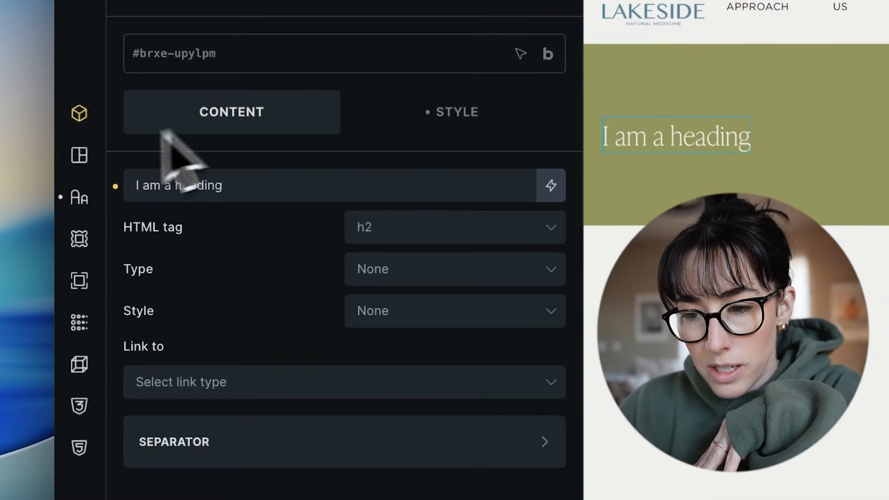
{"action": "left_click", "coordinate": [80, 155]}
{"action": "left_click", "coordinate": [144, 110]}
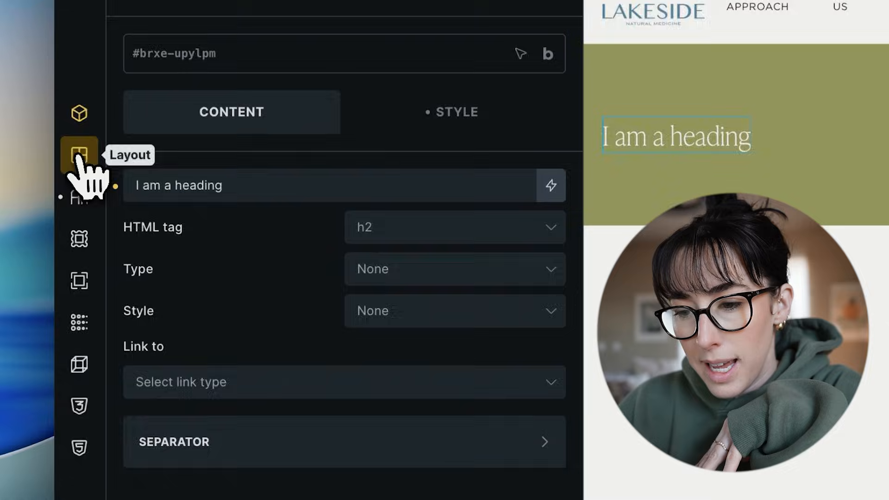
Center the heading within its parent using Align self and change its text to "Call To Action Test".
{"action": "left_click", "coordinate": [79, 155]}
{"action": "scroll", "coordinate": [297, 315], "scroll_direction": "down", "scroll_amount": 15}
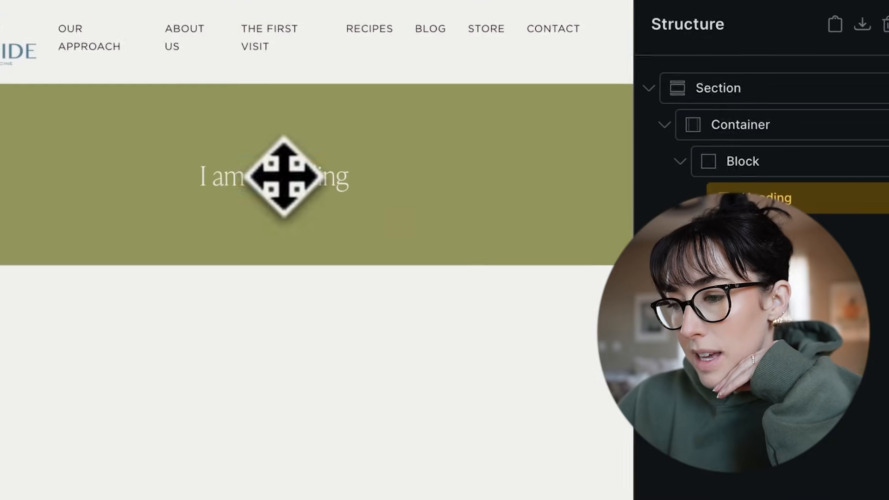
{"action": "double_click", "coordinate": [277, 176]}
{"action": "type", "text": "G"}
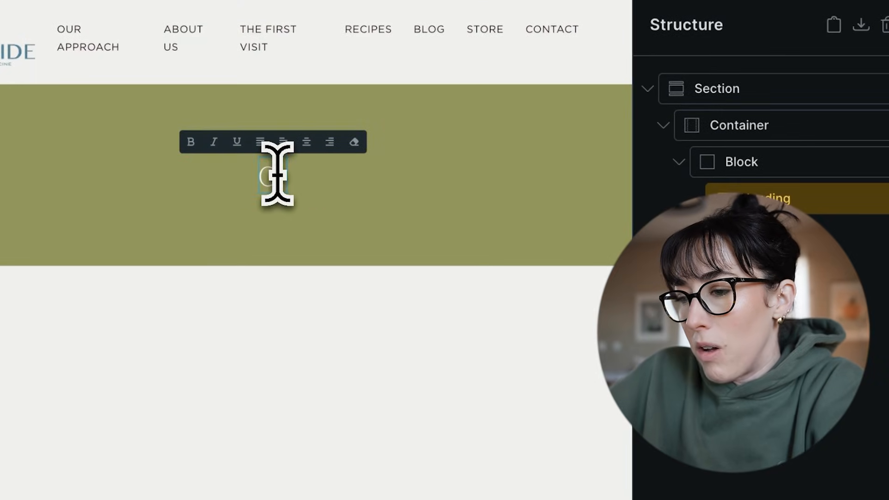
{"action": "type", "text": "all To Action Ttest"}
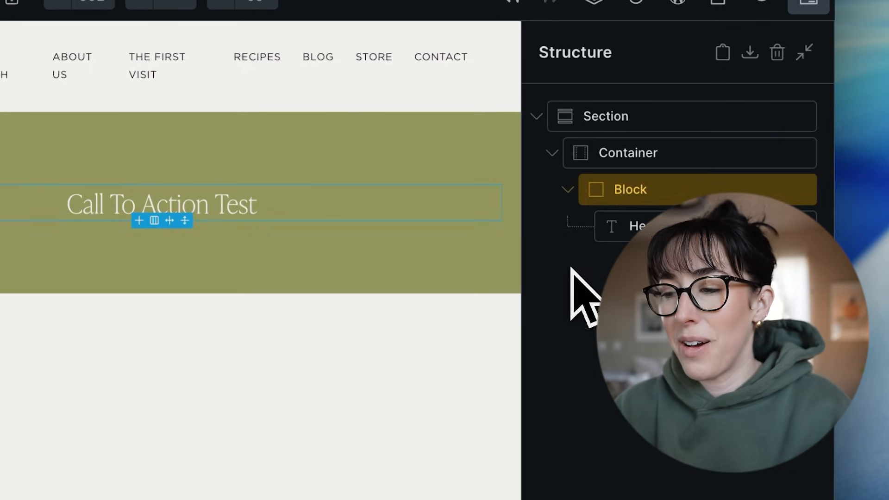
{"action": "left_click", "coordinate": [703, 202]}
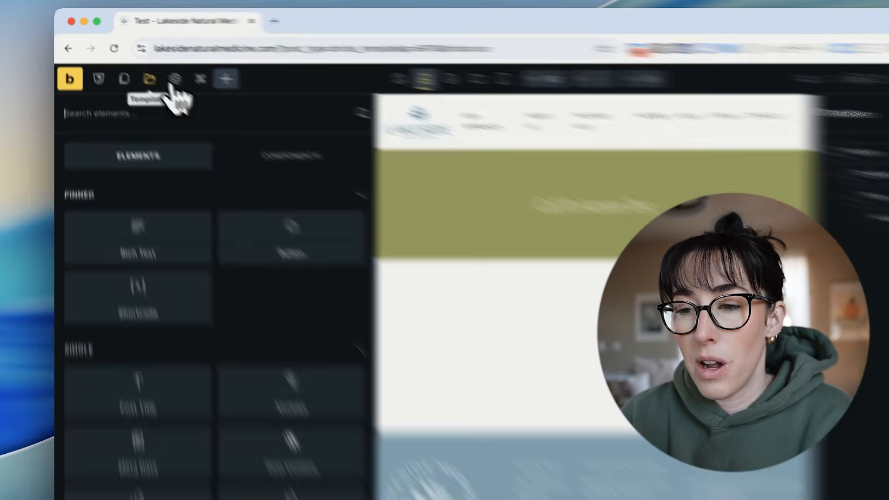
Open the template settings and add a condition that shows the template on the entire website.
{"action": "left_click", "coordinate": [154, 66]}
{"action": "left_click", "coordinate": [212, 368]}
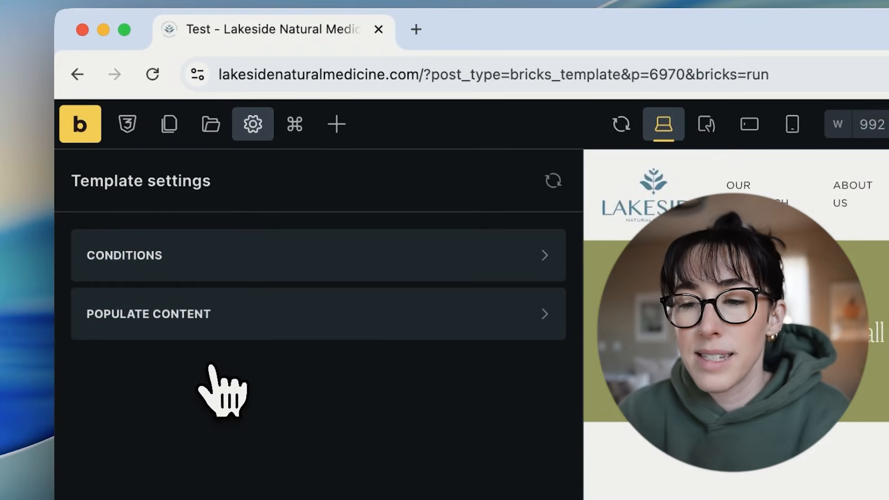
{"action": "left_click", "coordinate": [458, 250]}
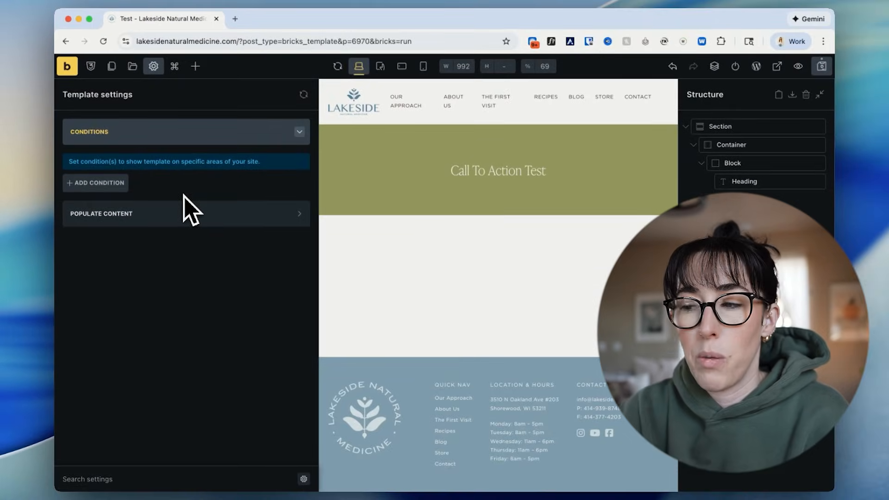
{"action": "left_click", "coordinate": [124, 185]}
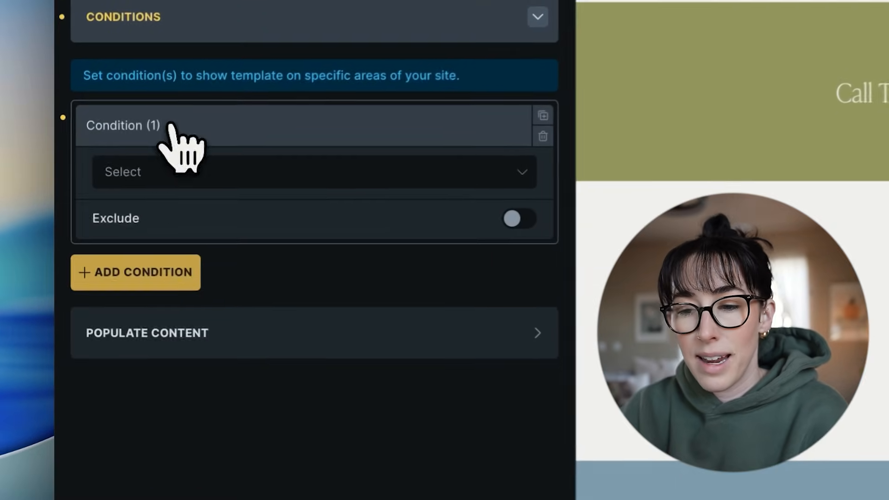
{"action": "left_click", "coordinate": [144, 212]}
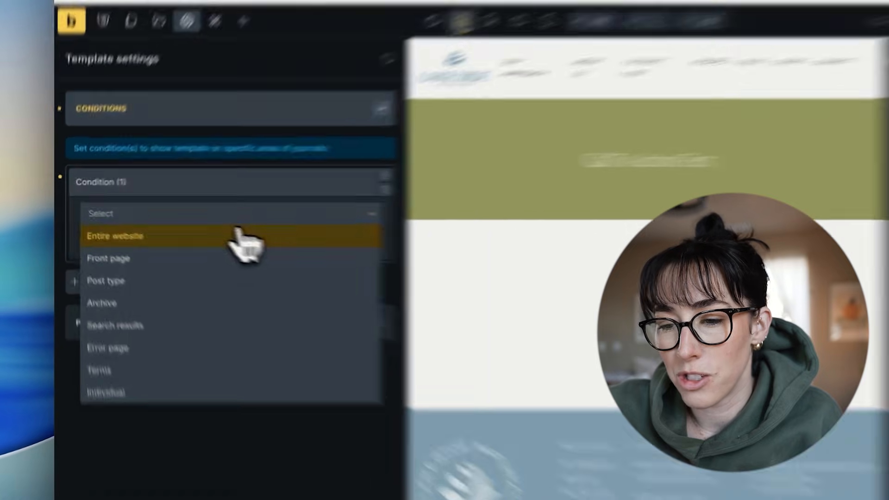
{"action": "left_click", "coordinate": [191, 229]}
Add a second template condition that excludes the post type Post.
{"action": "left_click", "coordinate": [526, 268]}
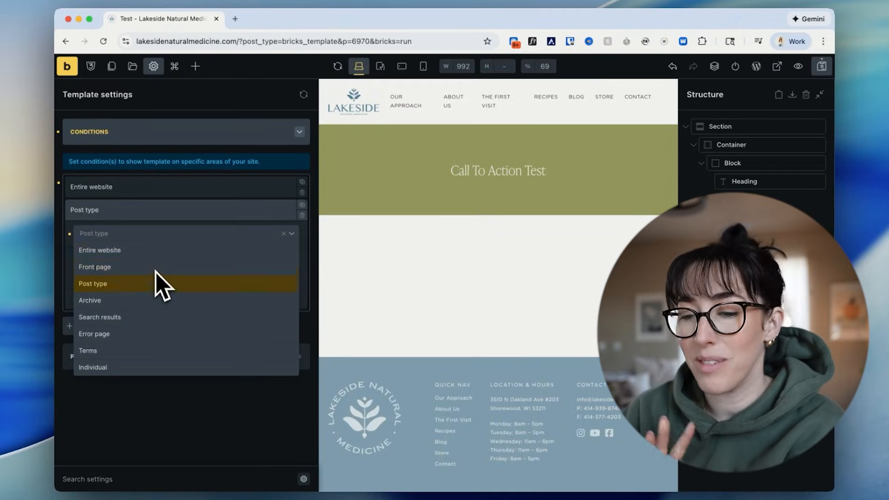
{"action": "left_click", "coordinate": [157, 283]}
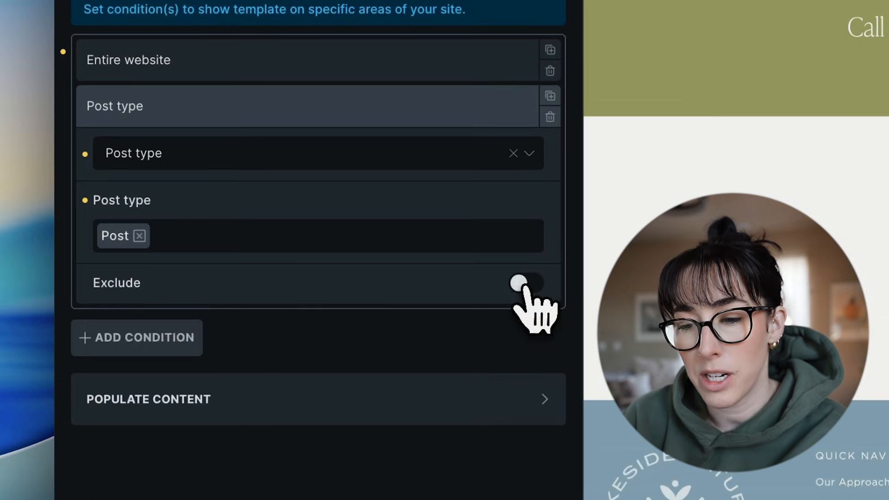
{"action": "left_click", "coordinate": [524, 284]}
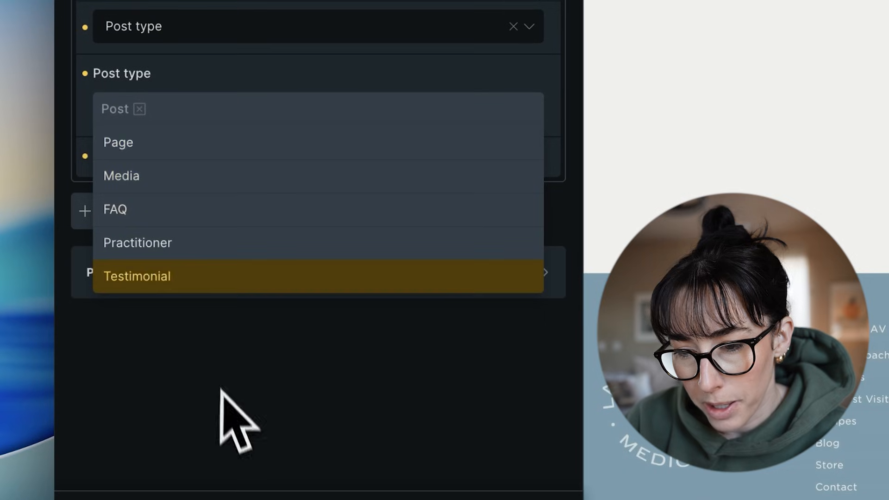
{"action": "left_click", "coordinate": [225, 407]}
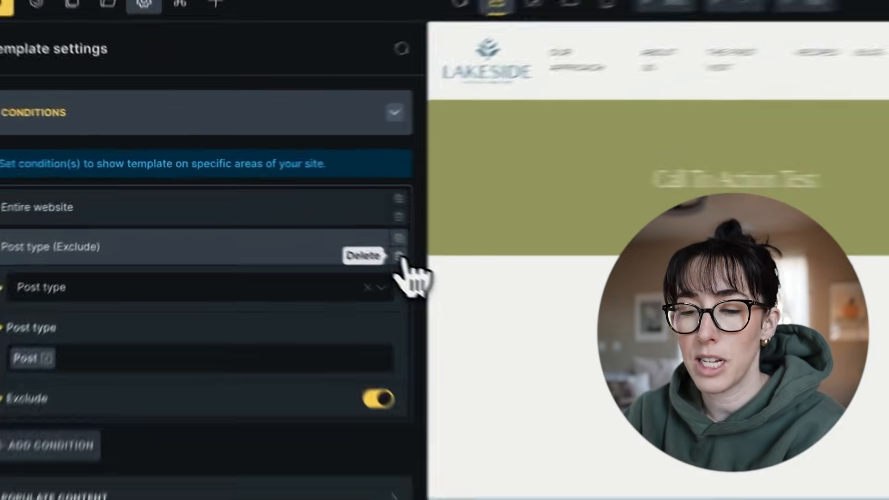
Delete the Post type exclusion and the Entire website condition, and collapse the Conditions settings.
{"action": "left_click", "coordinate": [302, 215]}
{"action": "left_click", "coordinate": [438, 273]}
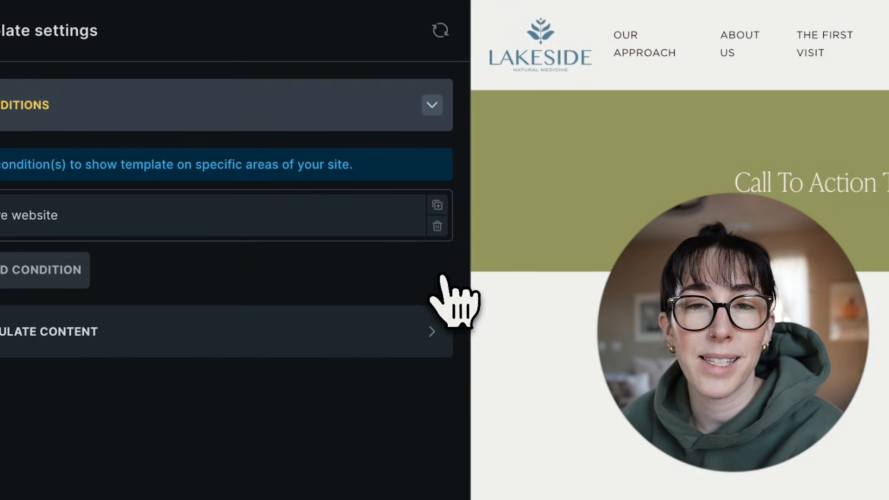
{"action": "left_click", "coordinate": [438, 228]}
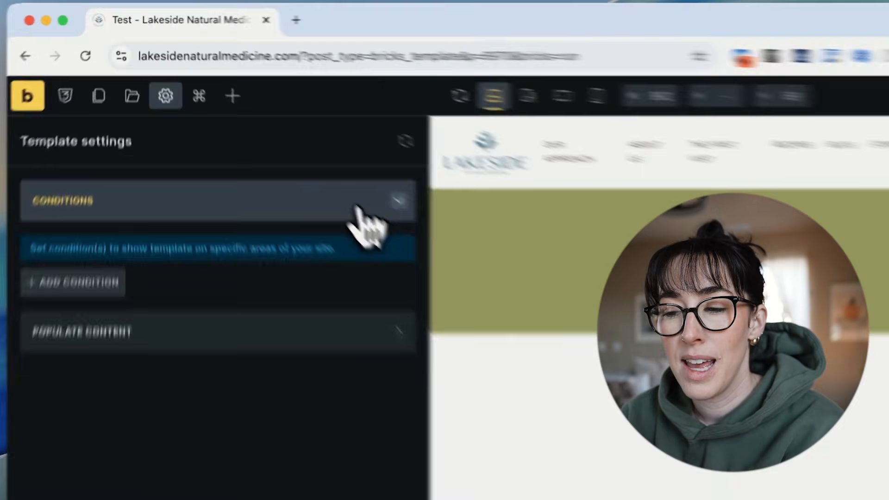
{"action": "left_click", "coordinate": [274, 134]}
{"action": "left_click", "coordinate": [274, 134]}
{"action": "left_click", "coordinate": [274, 136]}
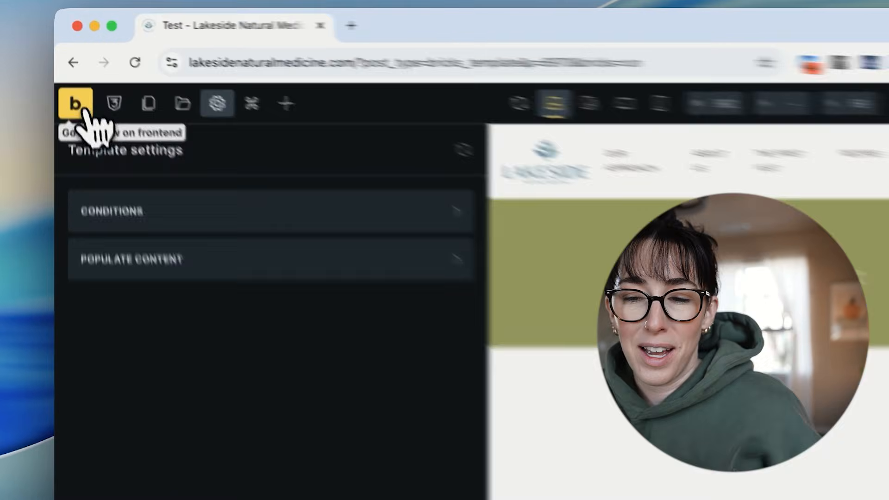
Leave the template builder and open the WordPress admin dashboard.
{"action": "left_click", "coordinate": [71, 70]}
{"action": "left_click", "coordinate": [491, 200]}
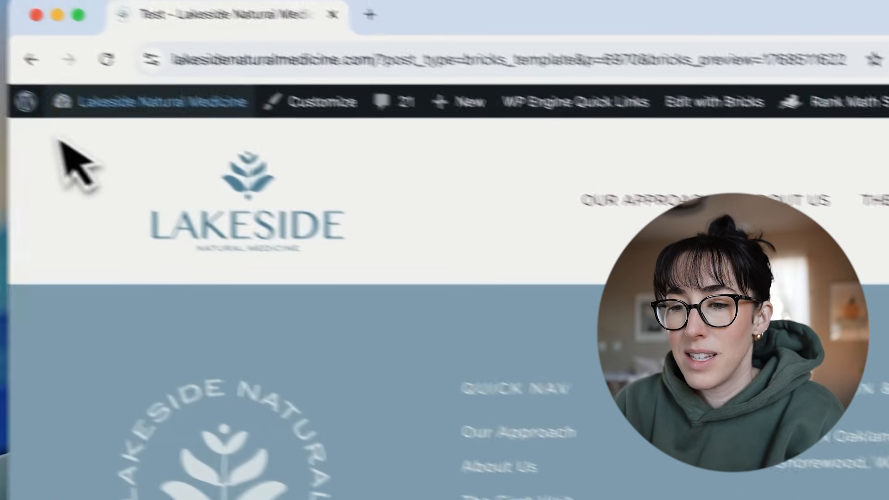
{"action": "mouse_move", "coordinate": [185, 115]}
{"action": "left_click", "coordinate": [158, 154]}
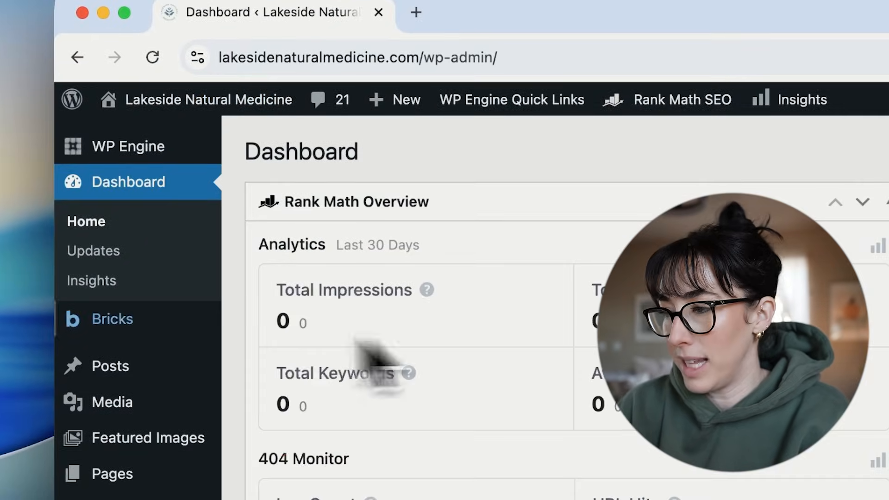
Open the Bricks templates list and move the Test template to the Trash.
{"action": "mouse_move", "coordinate": [139, 322]}
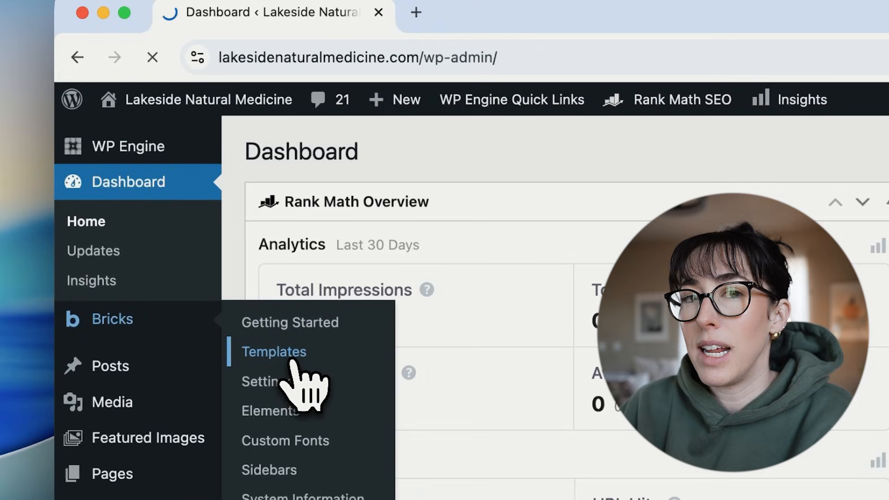
{"action": "left_click", "coordinate": [293, 360]}
{"action": "left_click", "coordinate": [266, 335]}
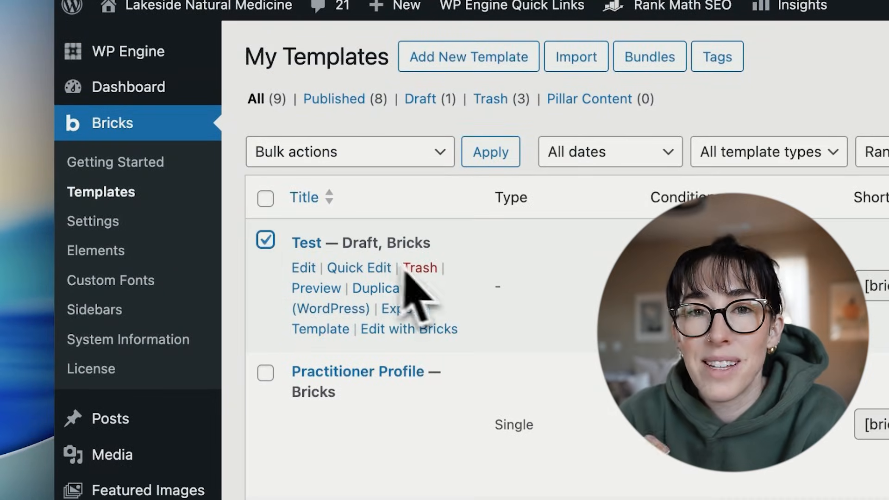
{"action": "left_click", "coordinate": [422, 268]}
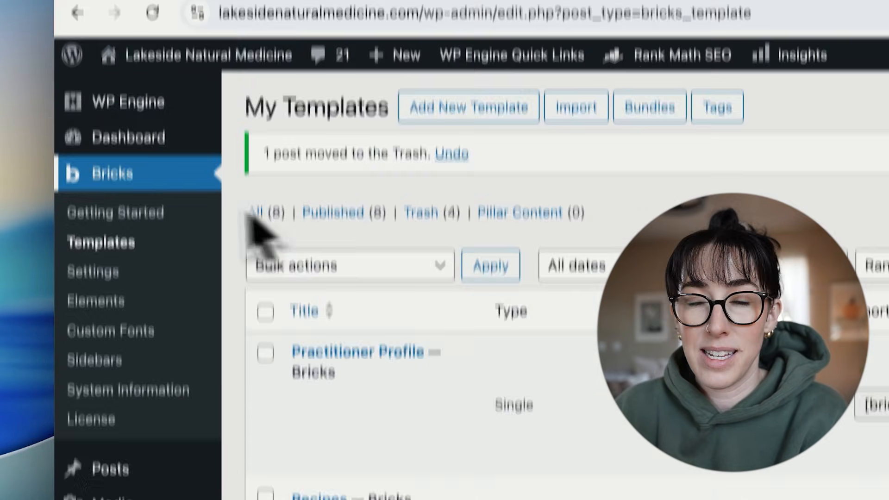
Visit the live Lakeside Natural Medicine site and look through the homepage sections.
{"action": "mouse_move", "coordinate": [208, 114]}
{"action": "left_click", "coordinate": [198, 167]}
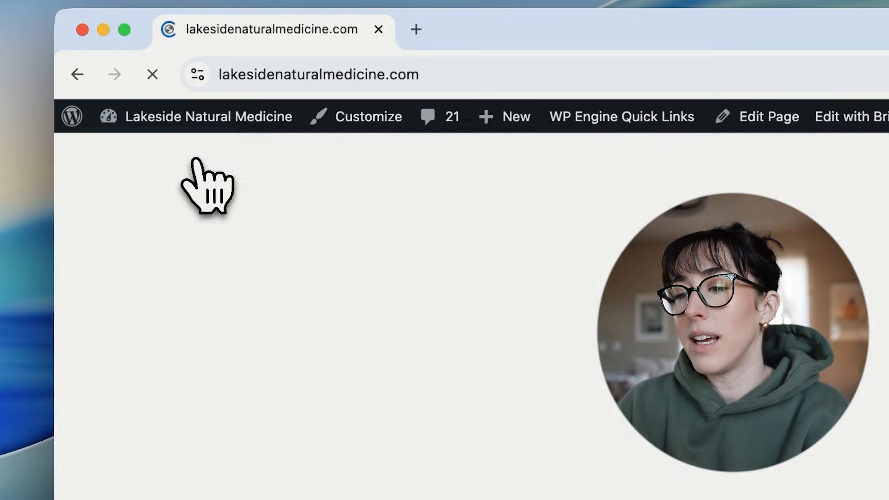
{"action": "scroll", "coordinate": [644, 317], "scroll_direction": "down", "scroll_amount": 15}
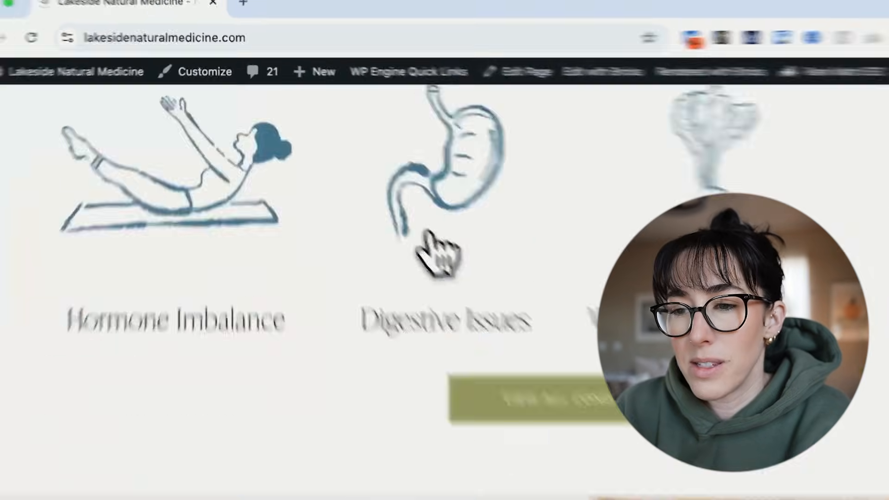
{"action": "scroll", "coordinate": [424, 234], "scroll_direction": "down", "scroll_amount": 10}
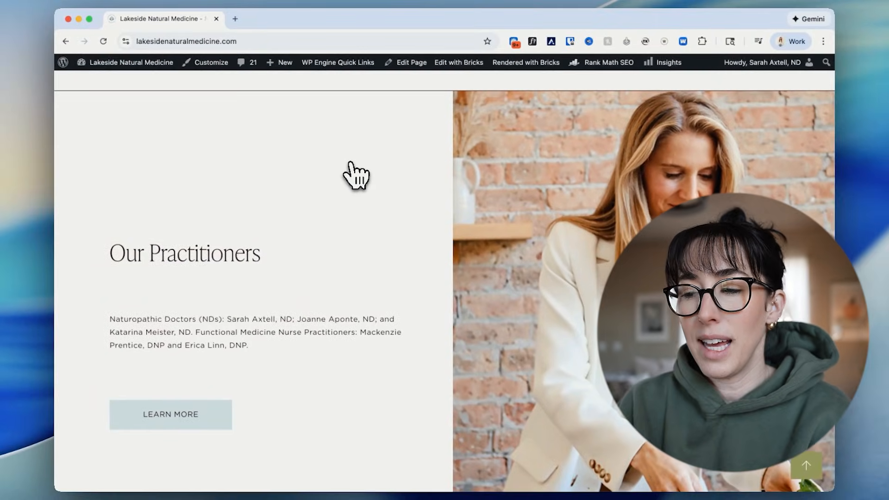
{"action": "scroll", "coordinate": [355, 175], "scroll_direction": "up", "scroll_amount": 20}
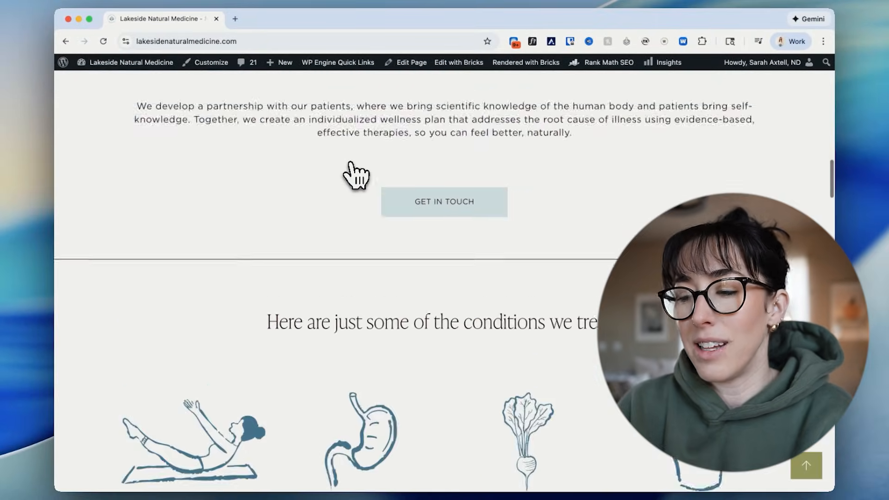
{"action": "scroll", "coordinate": [403, 262], "scroll_direction": "down", "scroll_amount": 5}
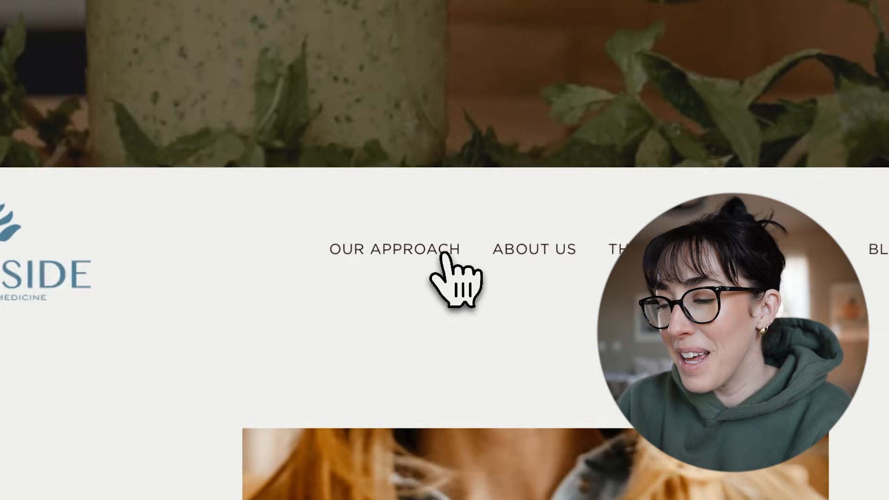
Open the Our Approach page and look through its content sections for one suitable for reuse.
{"action": "left_click", "coordinate": [374, 212]}
{"action": "scroll", "coordinate": [400, 218], "scroll_direction": "down", "scroll_amount": 10}
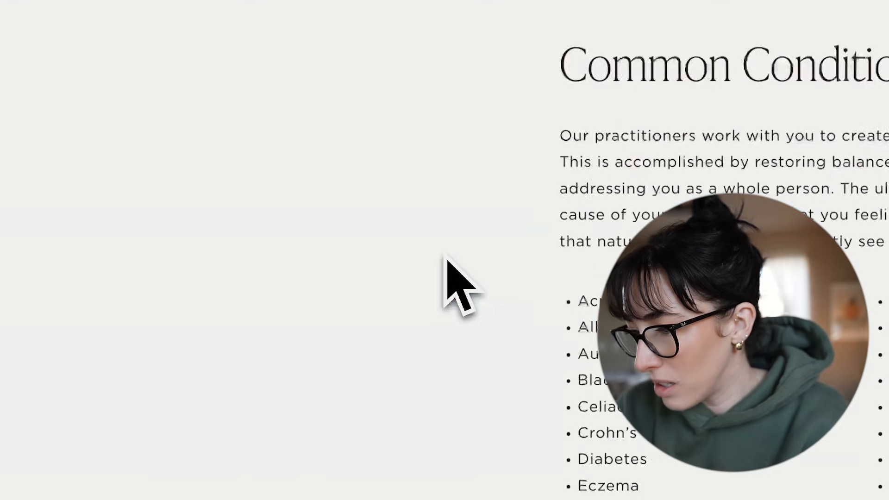
{"action": "scroll", "coordinate": [446, 258], "scroll_direction": "down", "scroll_amount": 10}
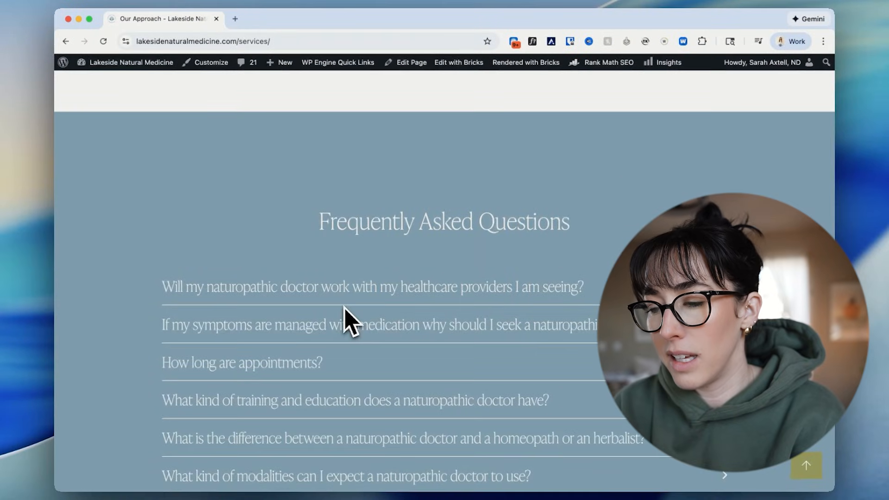
{"action": "scroll", "coordinate": [348, 322], "scroll_direction": "up", "scroll_amount": 10}
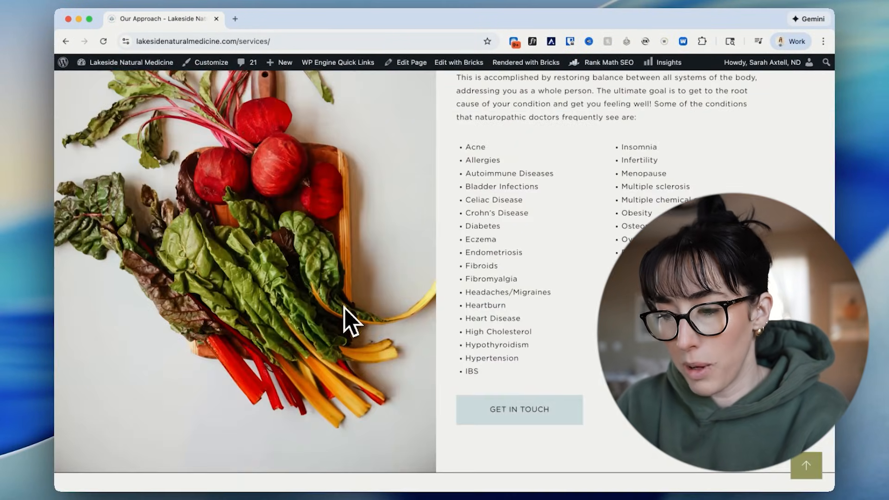
{"action": "scroll", "coordinate": [348, 322], "scroll_direction": "up", "scroll_amount": 10}
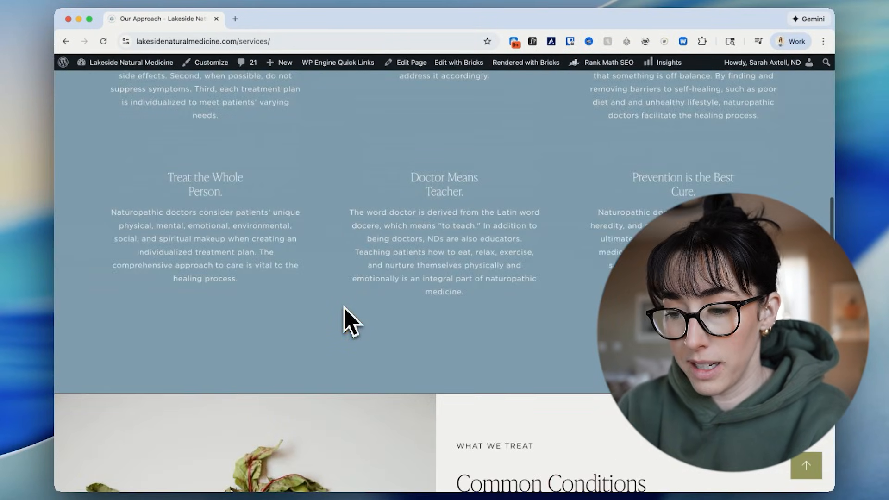
{"action": "scroll", "coordinate": [348, 322], "scroll_direction": "down", "scroll_amount": 10}
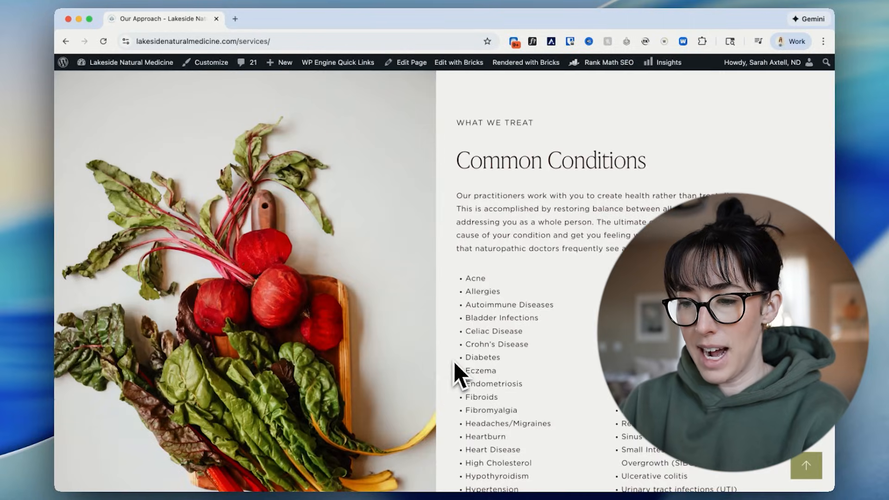
Open the Our Approach page for editing with Bricks.
{"action": "mouse_move", "coordinate": [445, 74]}
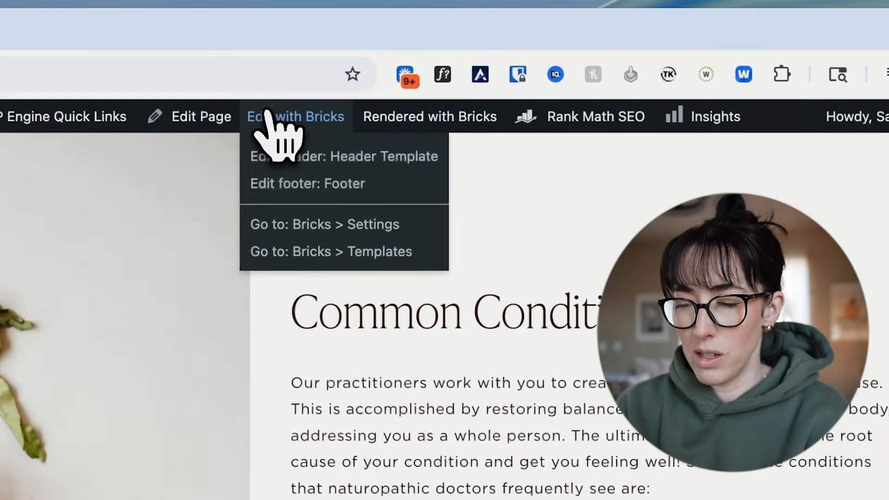
{"action": "left_click", "coordinate": [443, 64]}
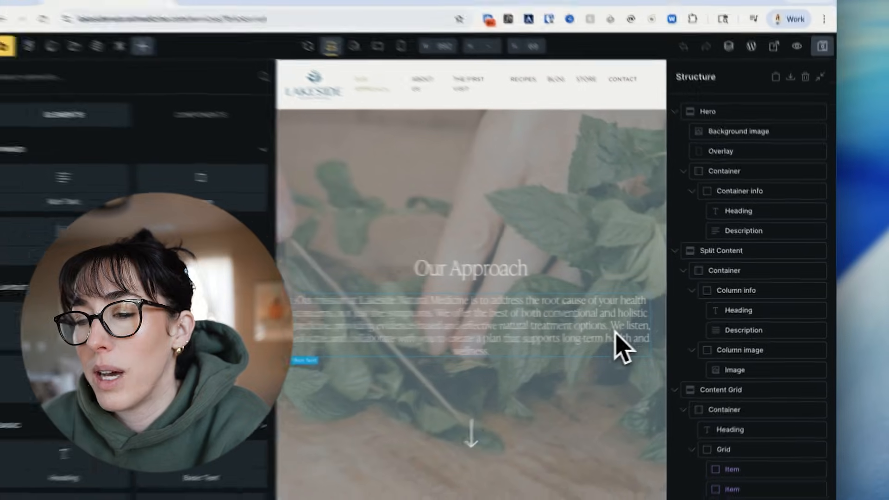
Find the Common Conditions section on the page, select its Split Content (reverse layout) element and collapse it in the structure.
{"action": "scroll", "coordinate": [653, 392], "scroll_direction": "down", "scroll_amount": 6}
{"action": "scroll", "coordinate": [654, 401], "scroll_direction": "down", "scroll_amount": 10}
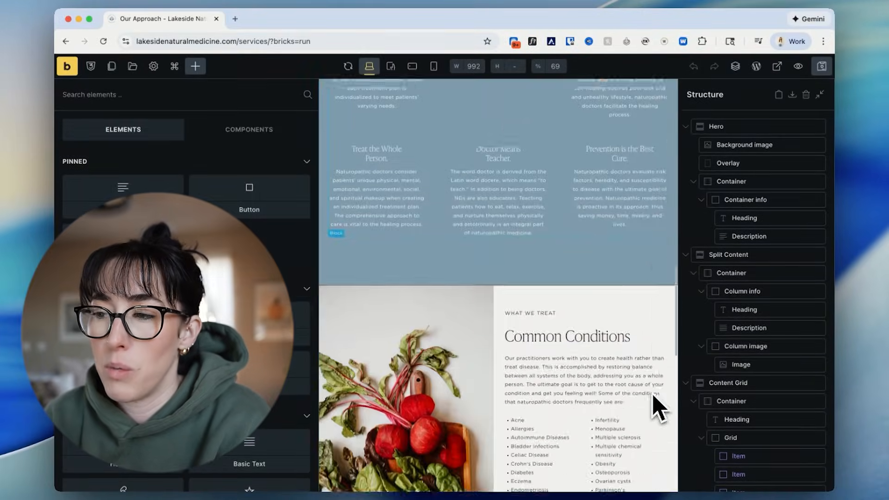
{"action": "scroll", "coordinate": [704, 366], "scroll_direction": "down", "scroll_amount": 5}
{"action": "scroll", "coordinate": [619, 363], "scroll_direction": "down", "scroll_amount": 10}
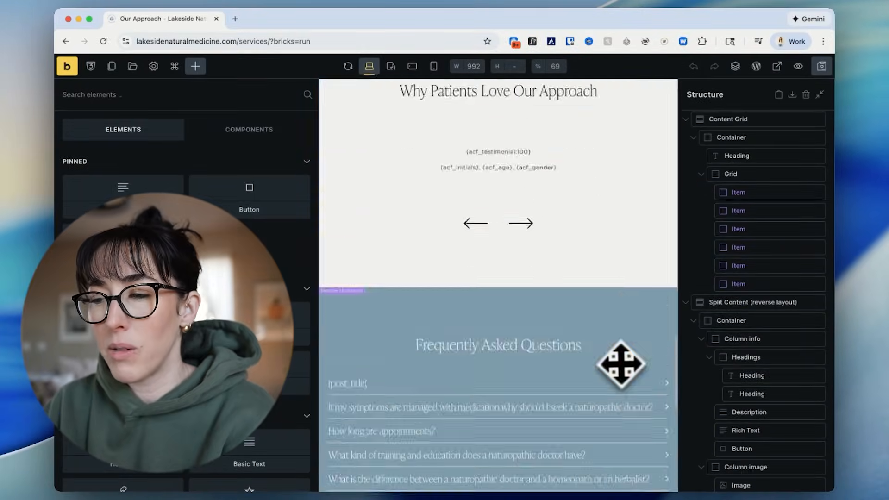
{"action": "scroll", "coordinate": [619, 363], "scroll_direction": "up", "scroll_amount": 8}
{"action": "scroll", "coordinate": [519, 169], "scroll_direction": "up", "scroll_amount": 2}
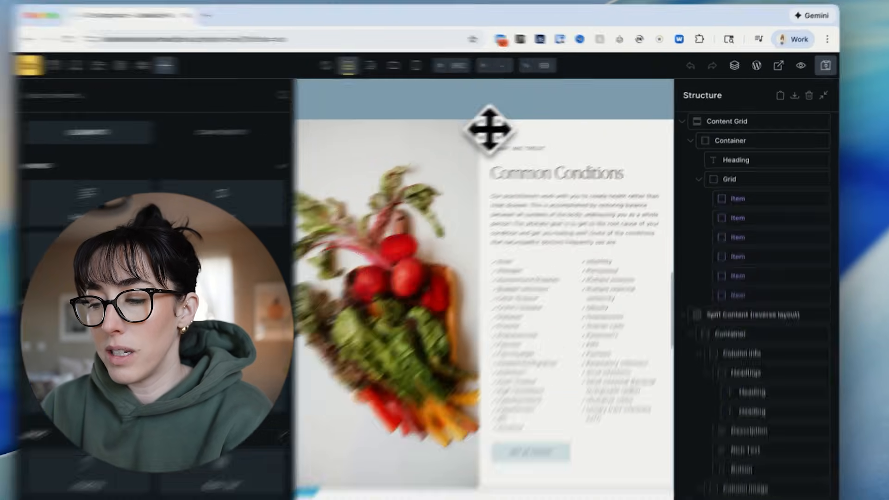
{"action": "left_click", "coordinate": [504, 129]}
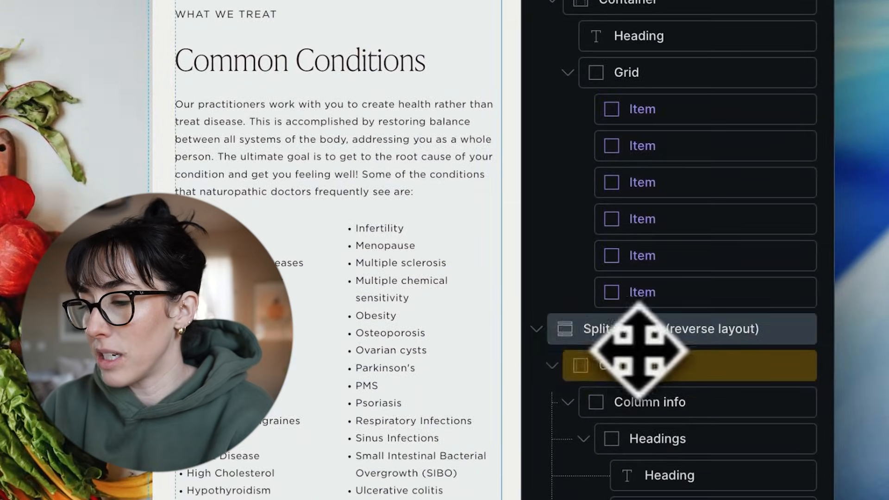
{"action": "left_click", "coordinate": [539, 335]}
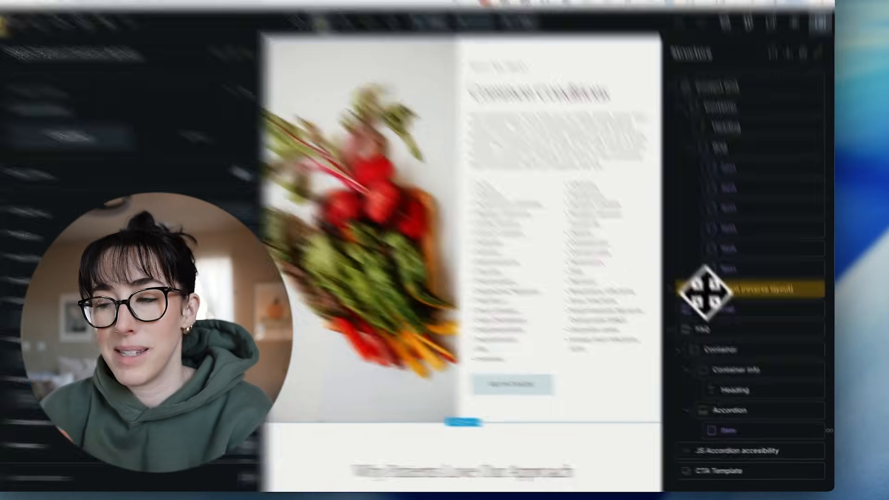
Open the save-as-template options for the Split Content (reverse layout) section.
{"action": "right_click", "coordinate": [718, 309]}
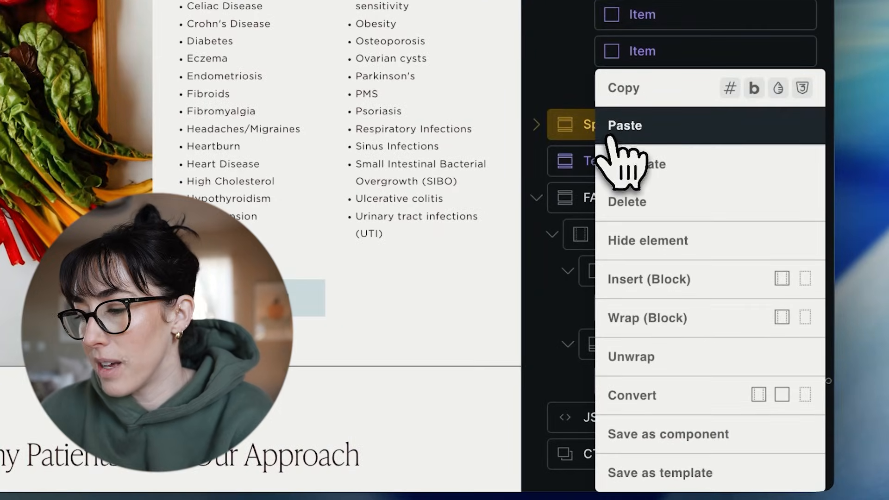
{"action": "left_click", "coordinate": [574, 130]}
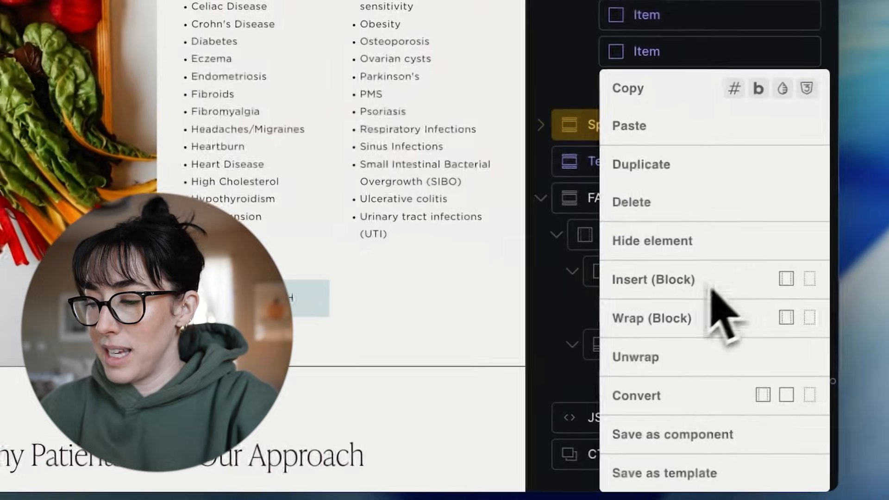
{"action": "left_click", "coordinate": [716, 479]}
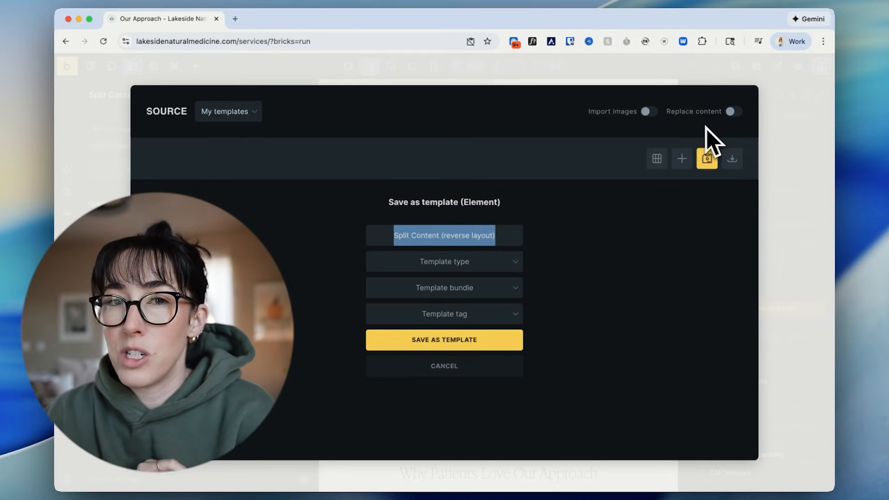
Try Single as the template type, clear it again, and cancel saving the section as a template.
{"action": "left_click", "coordinate": [459, 263]}
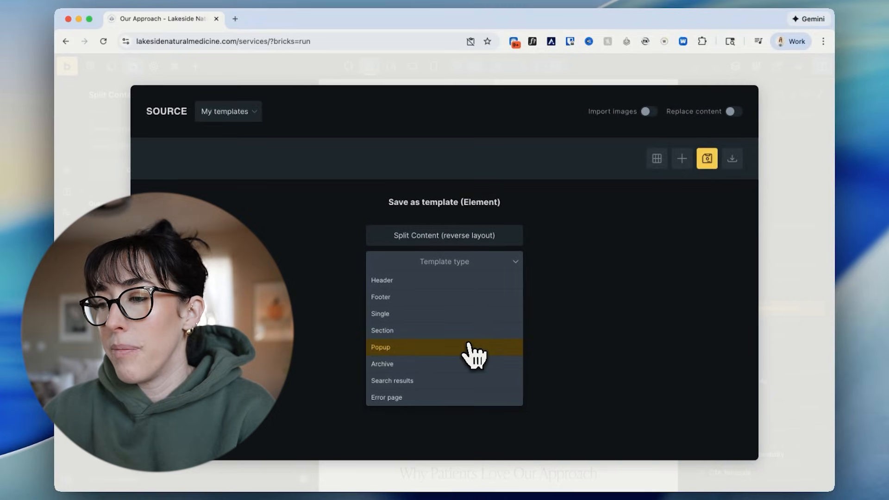
{"action": "left_click", "coordinate": [444, 320]}
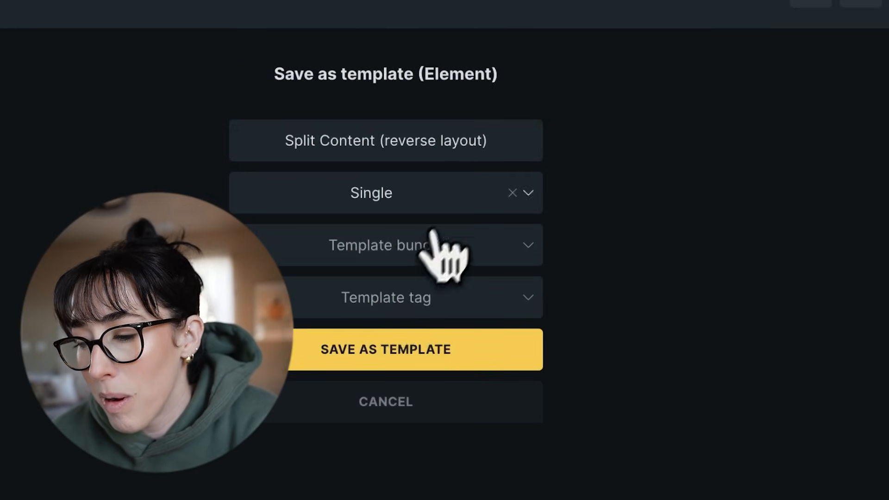
{"action": "left_click", "coordinate": [512, 199]}
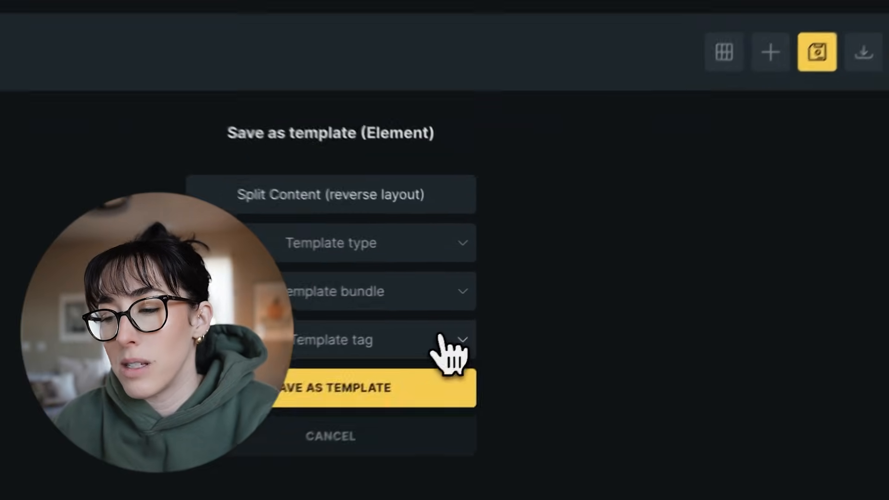
{"action": "left_click", "coordinate": [505, 312]}
{"action": "left_click", "coordinate": [505, 312]}
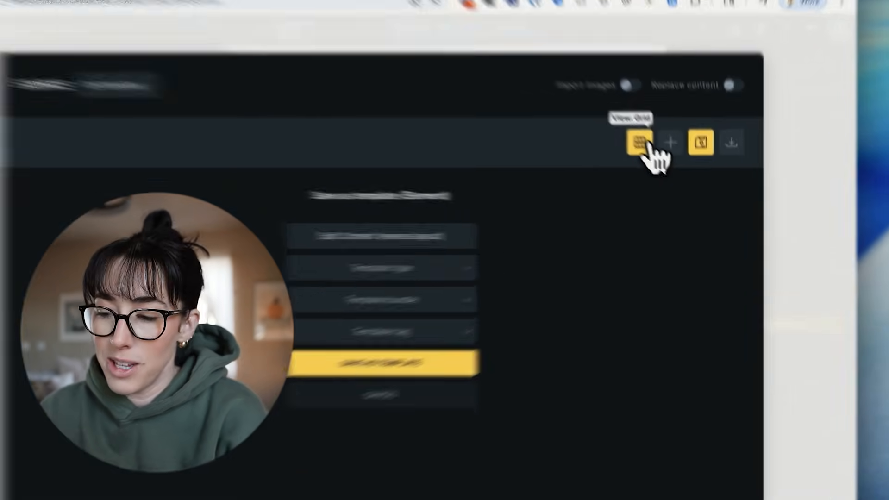
{"action": "left_click", "coordinate": [663, 161]}
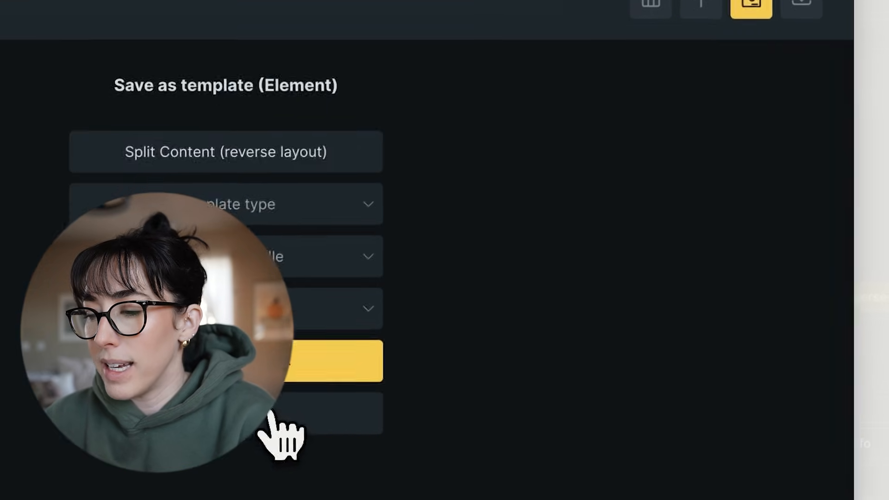
{"action": "left_click", "coordinate": [199, 497]}
Look through My templates in both list and grid view.
{"action": "scroll", "coordinate": [289, 347], "scroll_direction": "down", "scroll_amount": 1}
{"action": "scroll", "coordinate": [364, 262], "scroll_direction": "up", "scroll_amount": 1}
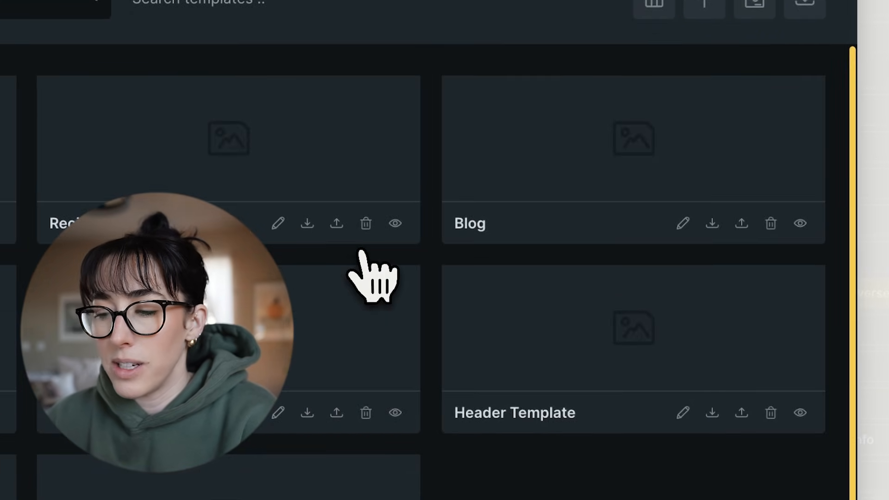
{"action": "left_click", "coordinate": [654, 5]}
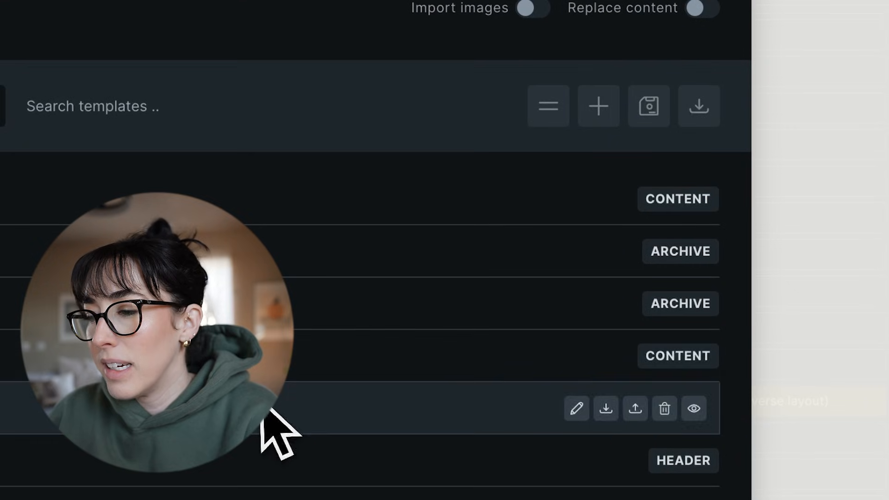
{"action": "left_click", "coordinate": [549, 107]}
{"action": "scroll", "coordinate": [455, 327], "scroll_direction": "down", "scroll_amount": 1}
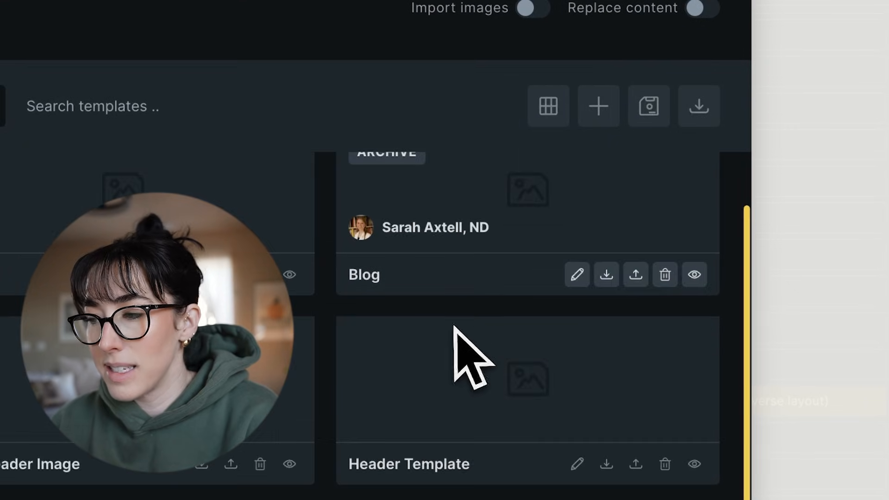
{"action": "scroll", "coordinate": [454, 327], "scroll_direction": "up", "scroll_amount": 1}
{"action": "scroll", "coordinate": [421, 324], "scroll_direction": "down", "scroll_amount": 1}
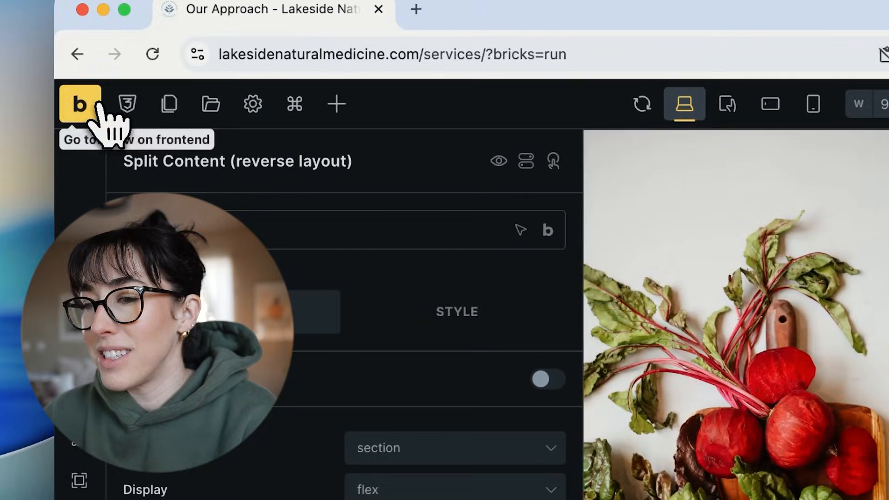
Leave the builder for the Bricks template settings and enable Template screenshots.
{"action": "left_click", "coordinate": [99, 106]}
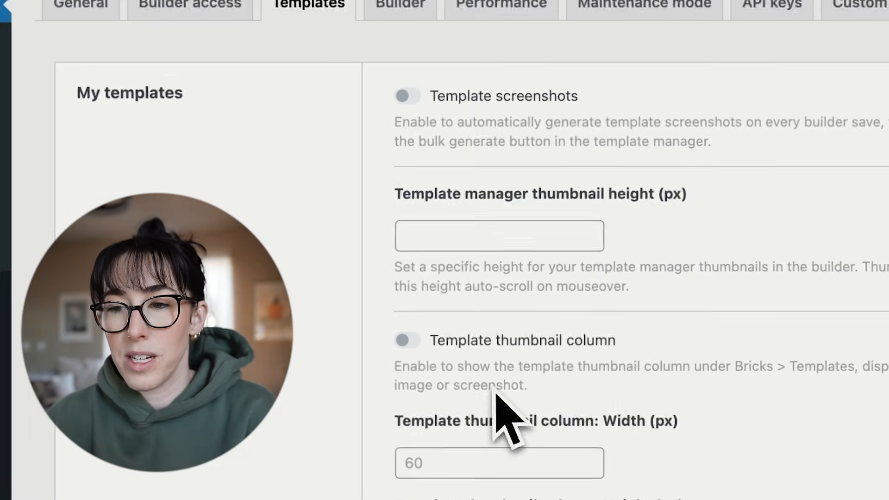
{"action": "left_click", "coordinate": [402, 84]}
{"action": "scroll", "coordinate": [520, 367], "scroll_direction": "down", "scroll_amount": 15}
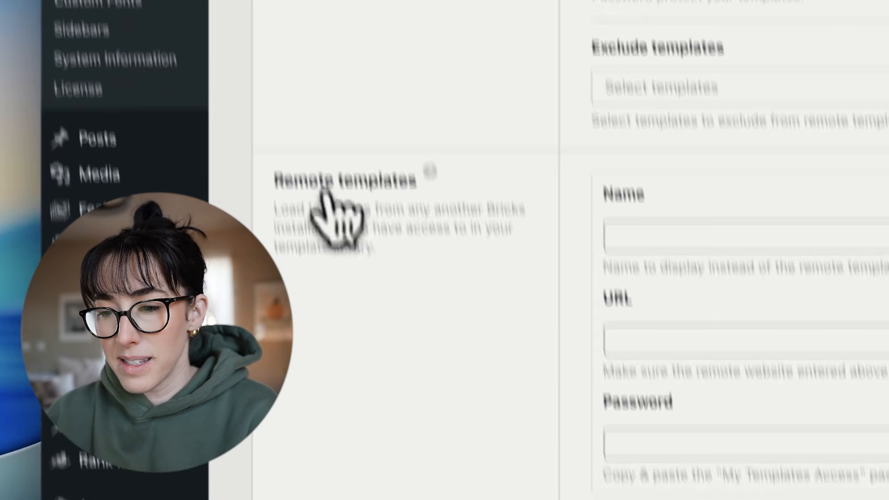
{"action": "scroll", "coordinate": [109, 79], "scroll_direction": "up", "scroll_amount": 15}
Open the Bricks templates list in the WordPress dashboard and look through its entries.
{"action": "left_click", "coordinate": [250, 87]}
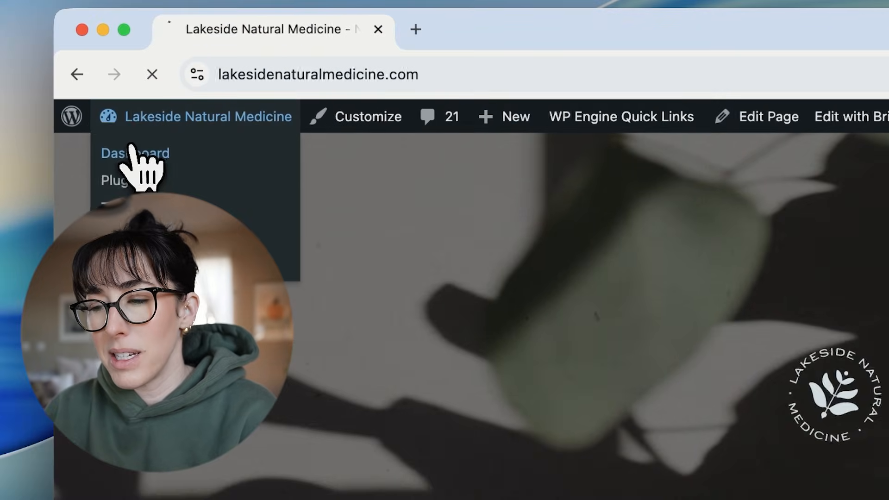
{"action": "left_click", "coordinate": [69, 153]}
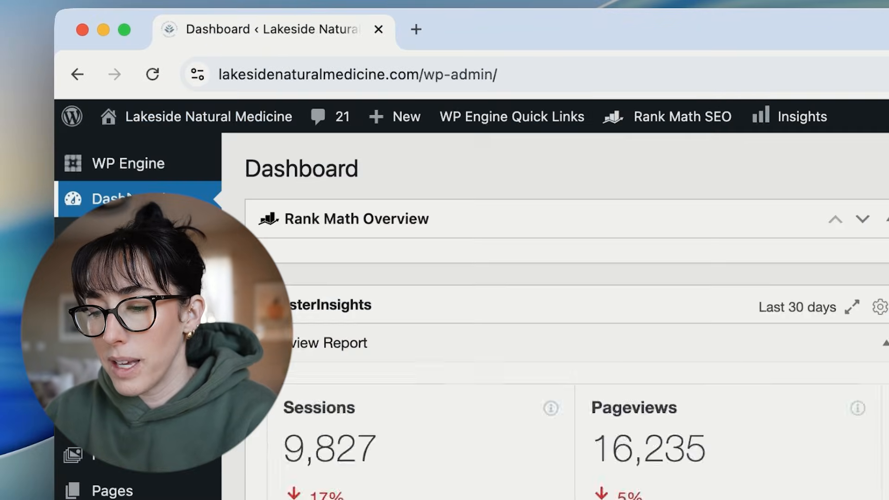
{"action": "left_click", "coordinate": [292, 377]}
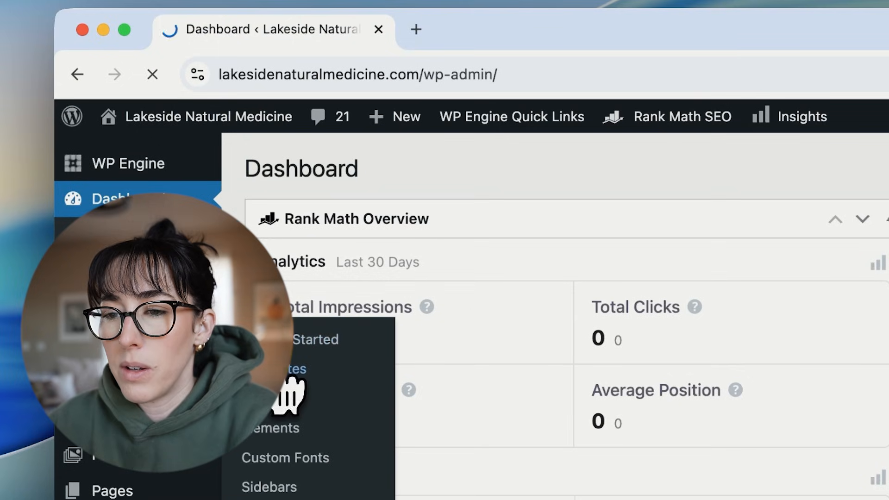
{"action": "scroll", "coordinate": [546, 387], "scroll_direction": "down", "scroll_amount": 3}
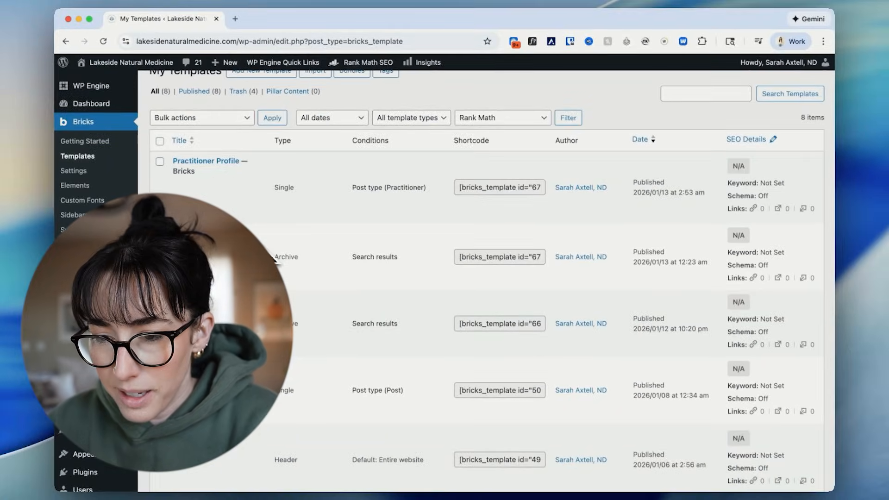
Visit the live site, open the About Us page and start editing it with Bricks.
{"action": "mouse_move", "coordinate": [134, 65]}
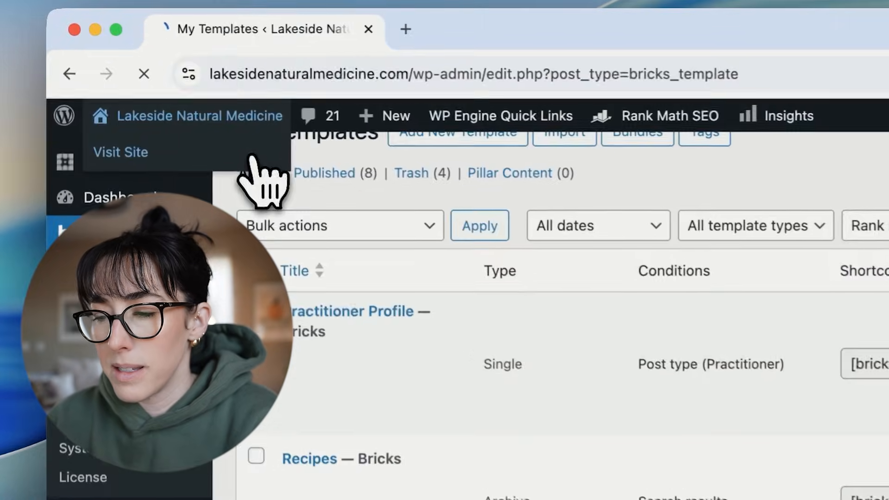
{"action": "left_click", "coordinate": [156, 81]}
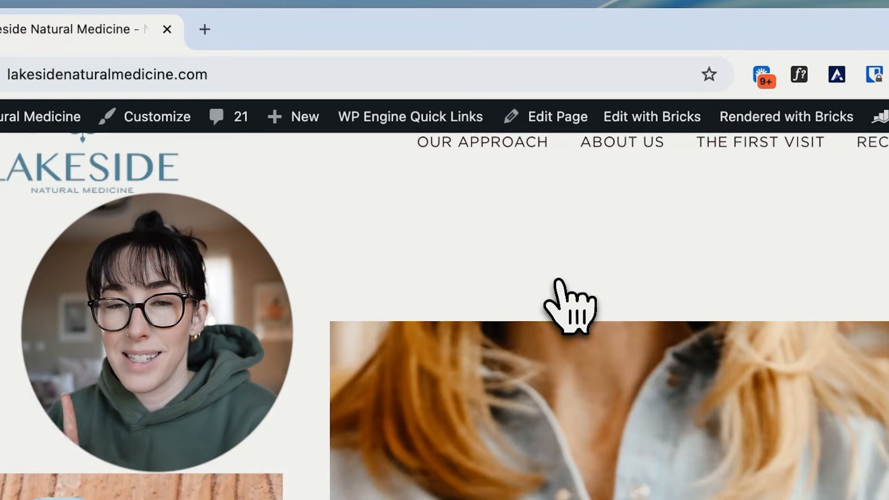
{"action": "left_click", "coordinate": [623, 153]}
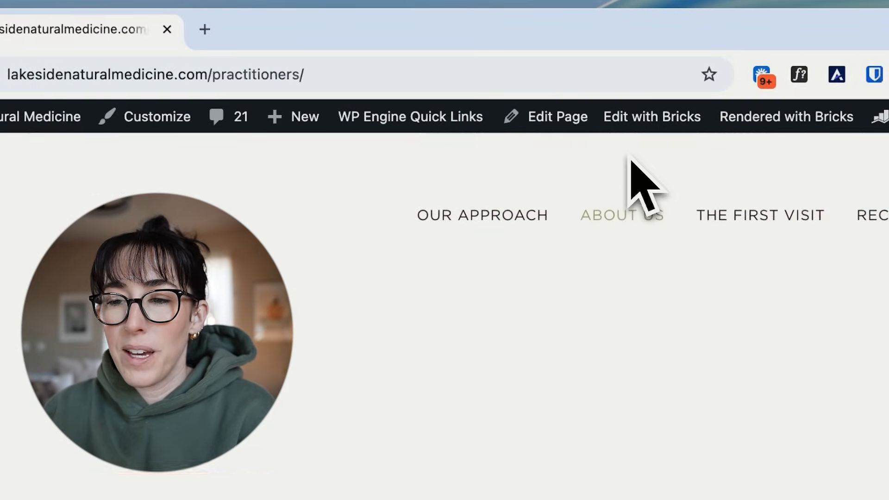
{"action": "scroll", "coordinate": [631, 161], "scroll_direction": "down", "scroll_amount": 3}
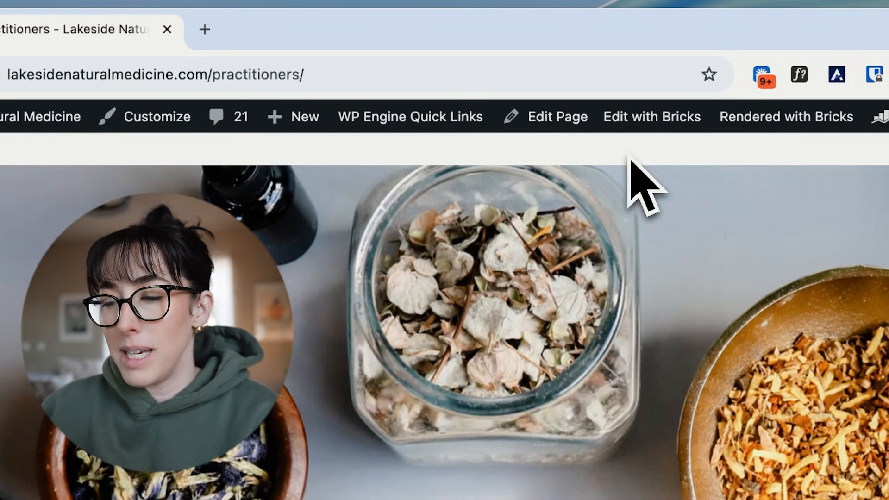
{"action": "mouse_move", "coordinate": [640, 130]}
{"action": "left_click", "coordinate": [641, 130]}
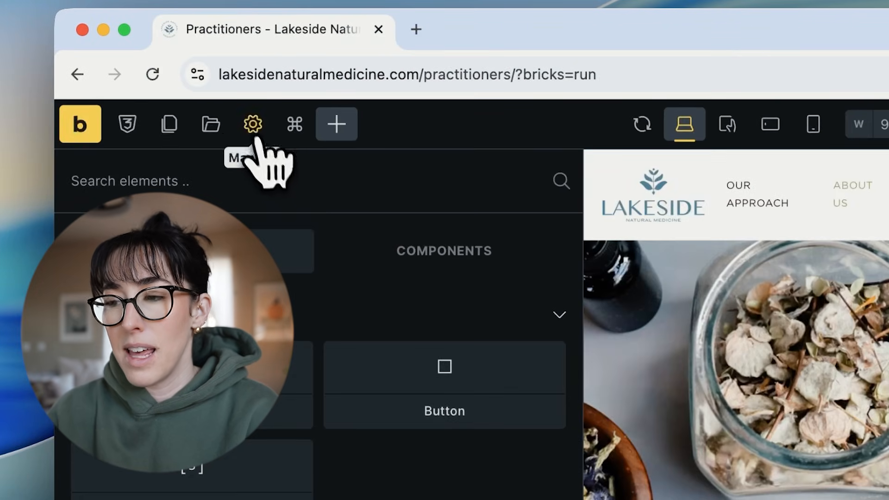
Open the builder's template manager in grid view and generate screenshots for the templates in My templates.
{"action": "left_click", "coordinate": [212, 127]}
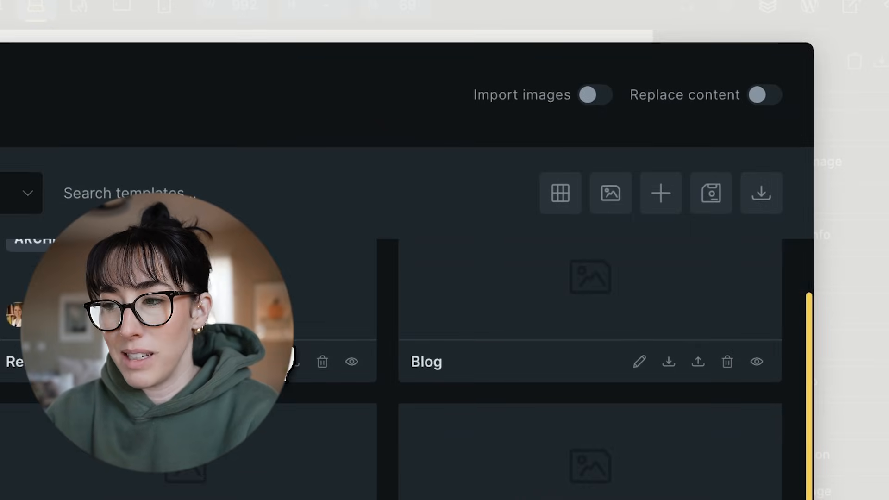
{"action": "left_click", "coordinate": [562, 194]}
{"action": "left_click", "coordinate": [562, 196]}
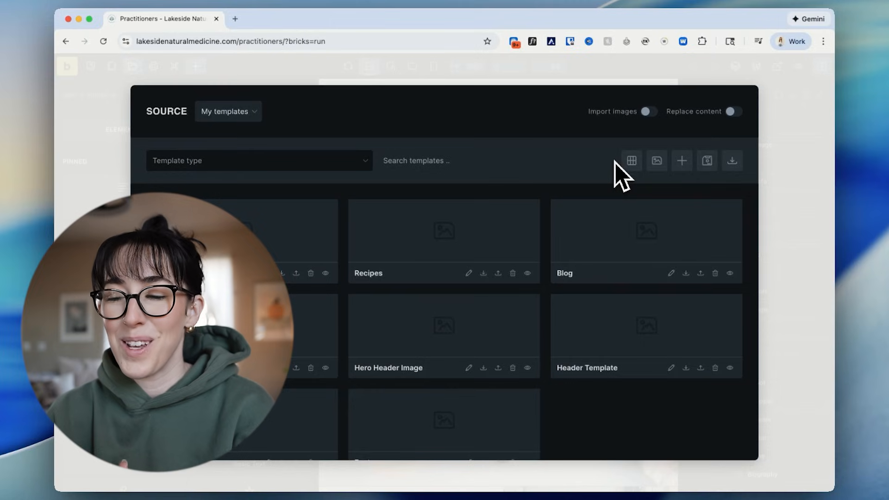
{"action": "scroll", "coordinate": [625, 262], "scroll_direction": "down", "scroll_amount": 1}
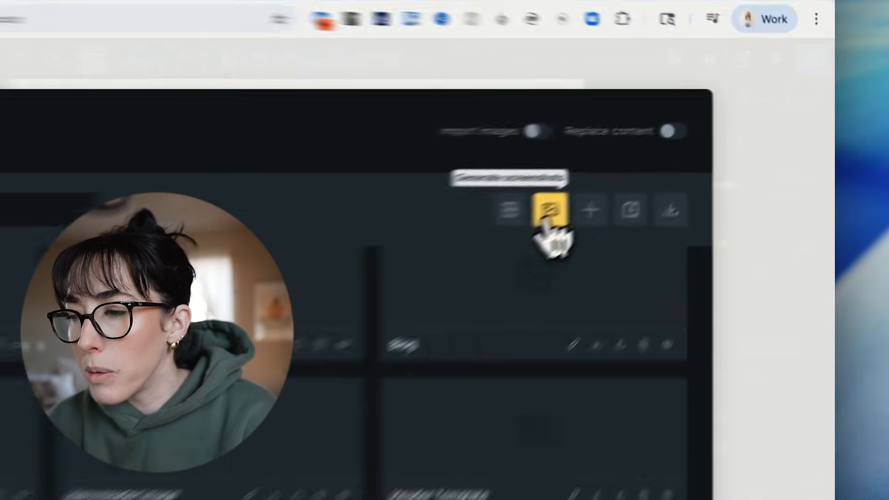
{"action": "left_click", "coordinate": [657, 162]}
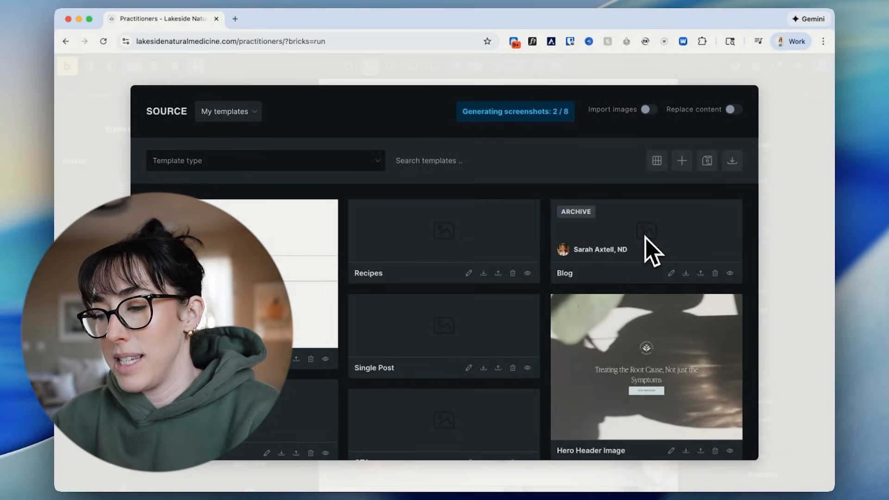
Examine the generated template thumbnails and compare the list view with the grid view.
{"action": "scroll", "coordinate": [653, 250], "scroll_direction": "down", "scroll_amount": 3}
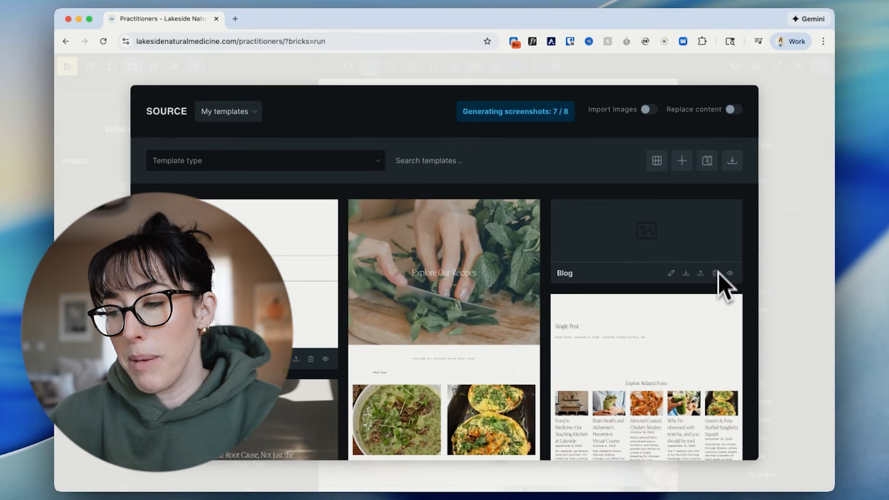
{"action": "scroll", "coordinate": [720, 275], "scroll_direction": "down", "scroll_amount": 5}
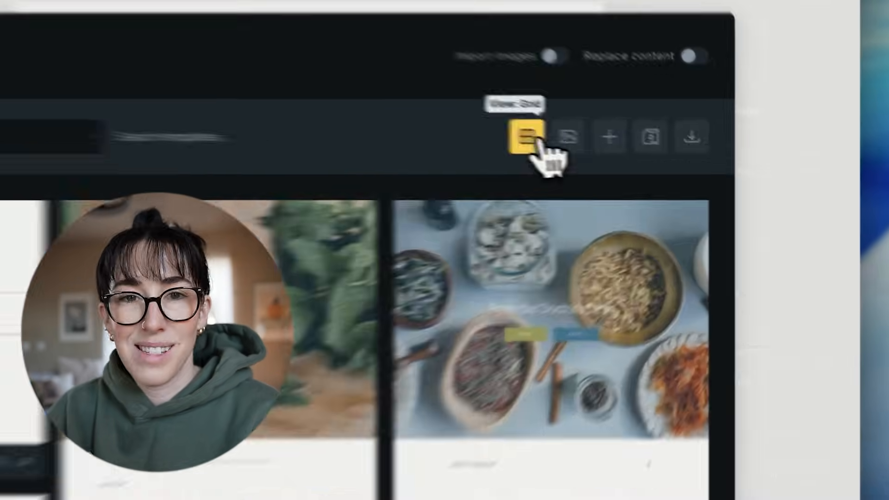
{"action": "left_click", "coordinate": [633, 160]}
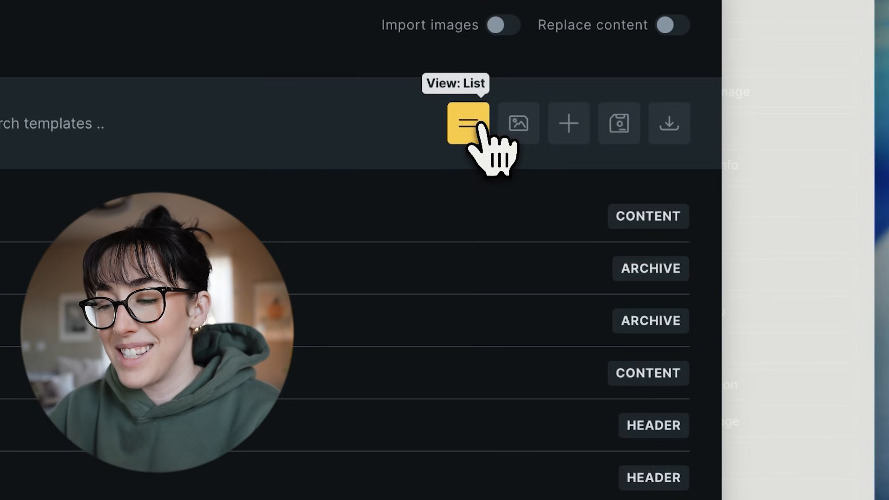
{"action": "left_click", "coordinate": [479, 127]}
{"action": "scroll", "coordinate": [407, 417], "scroll_direction": "down", "scroll_amount": 5}
{"action": "scroll", "coordinate": [532, 317], "scroll_direction": "up", "scroll_amount": 10}
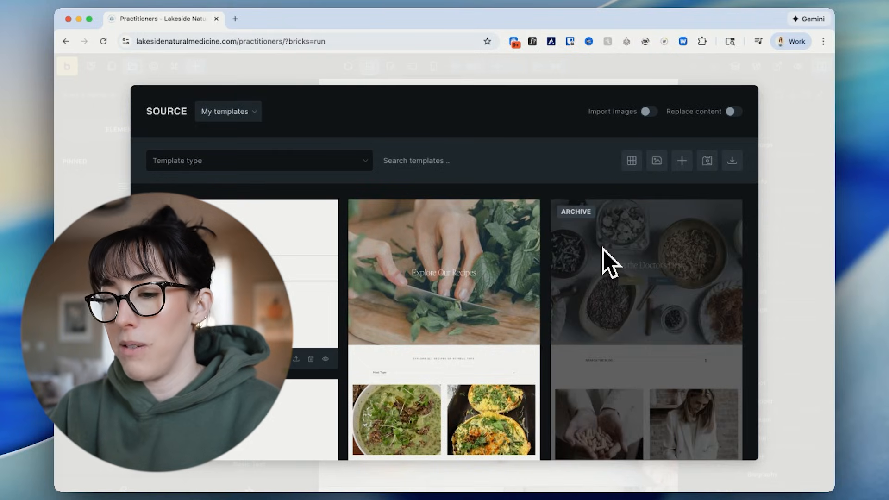